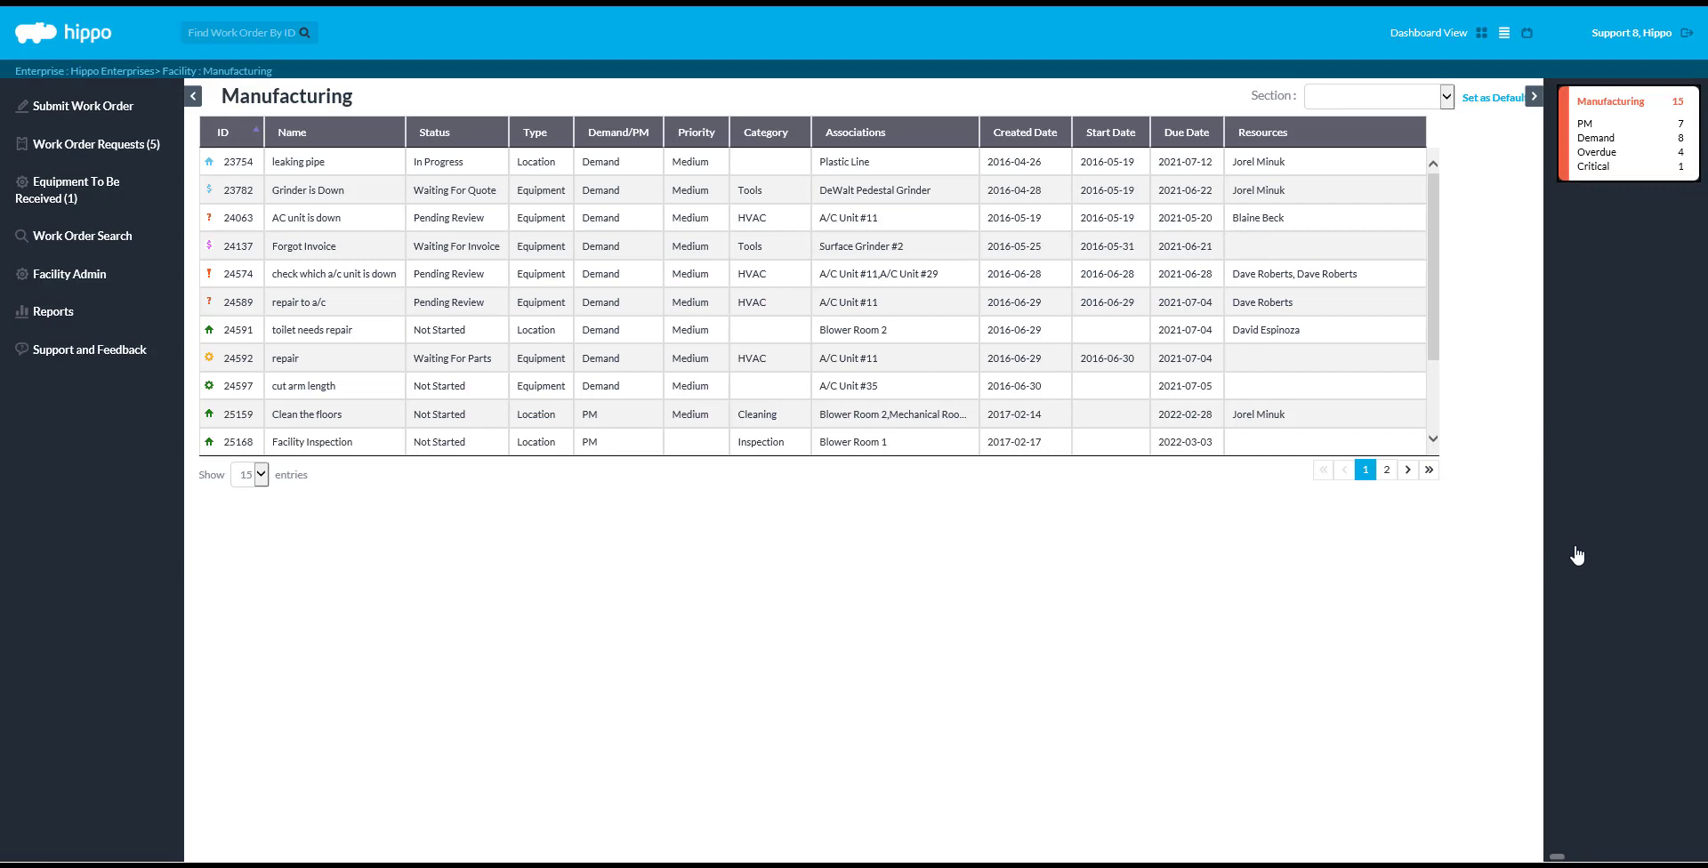
# Sort the Manufacturing work orders with PM ones first, then review the CNC monthly PM work order's details, including its parts, and close it.
pyautogui.click(596, 143)
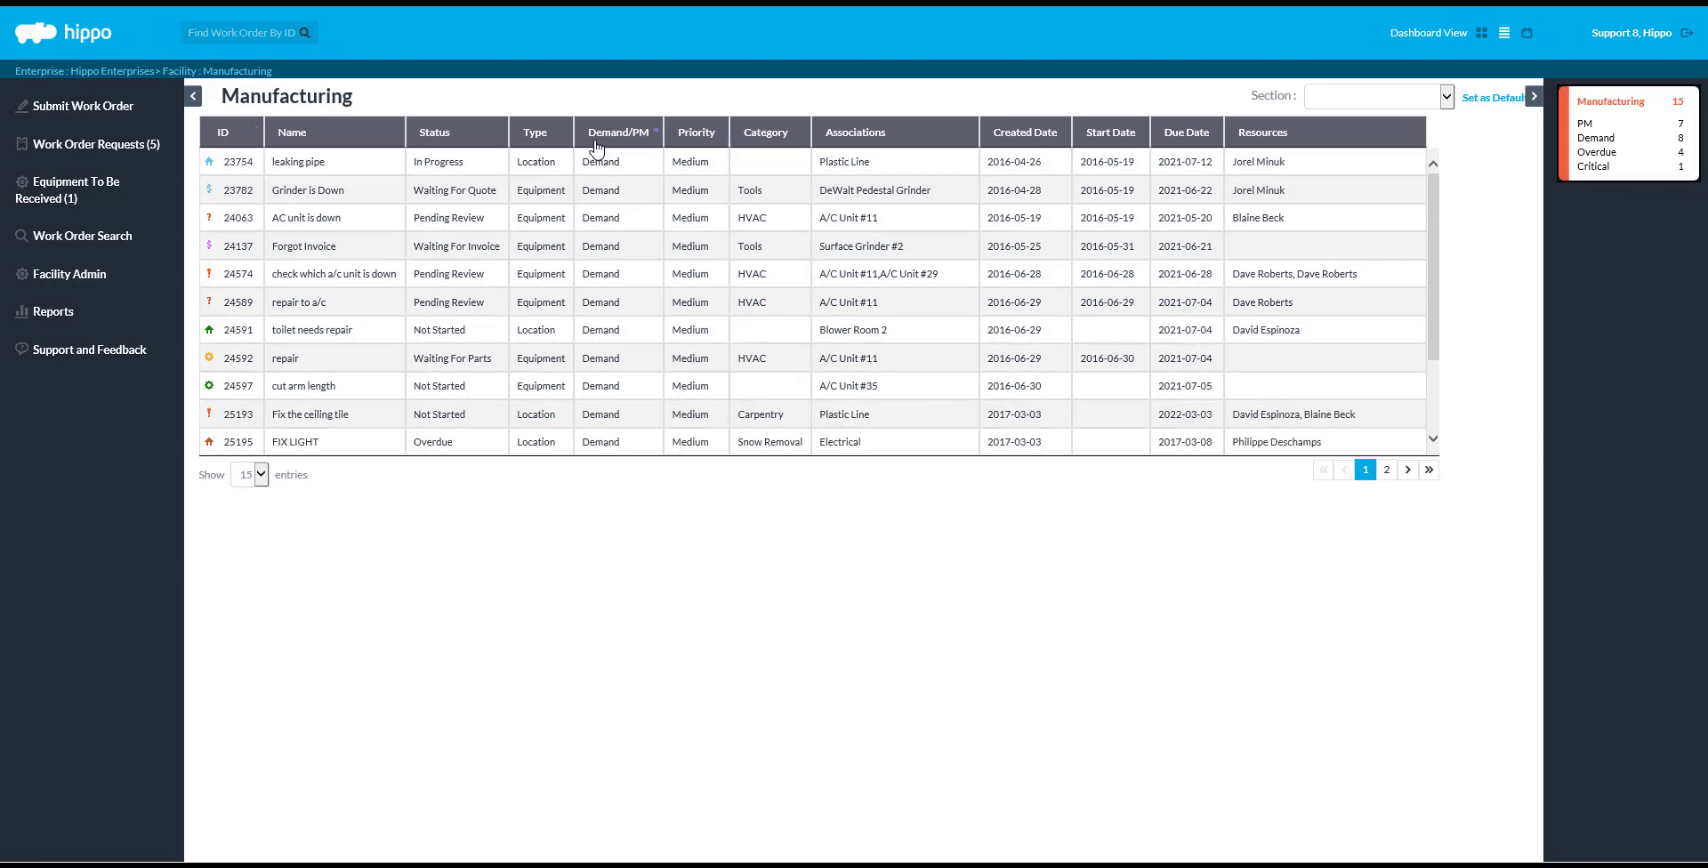
pyautogui.click(596, 142)
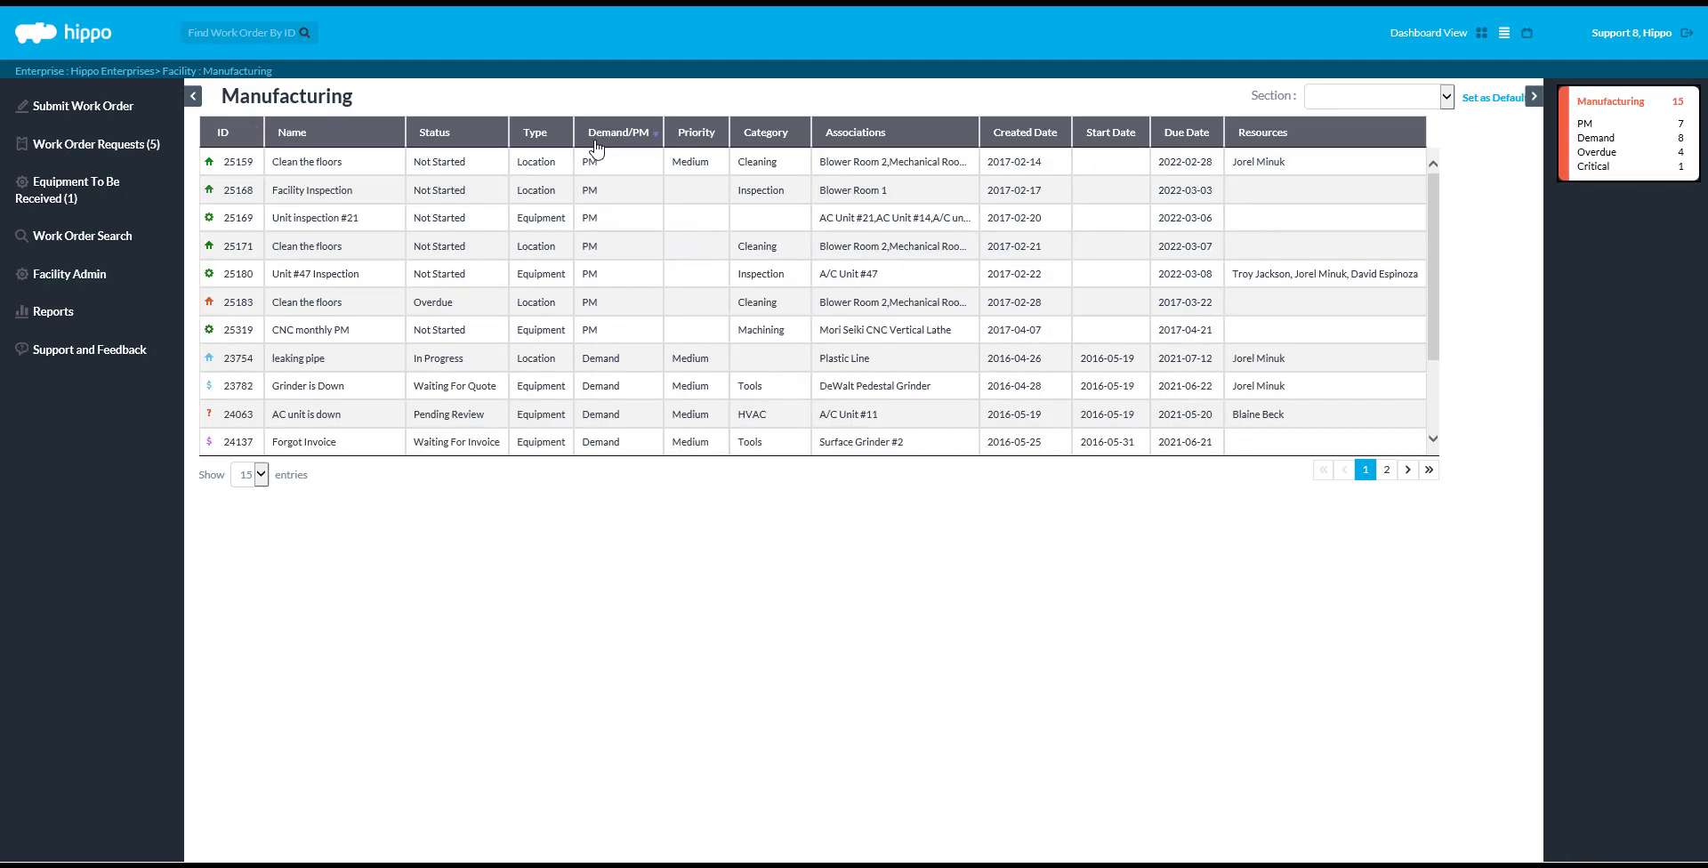
pyautogui.click(623, 332)
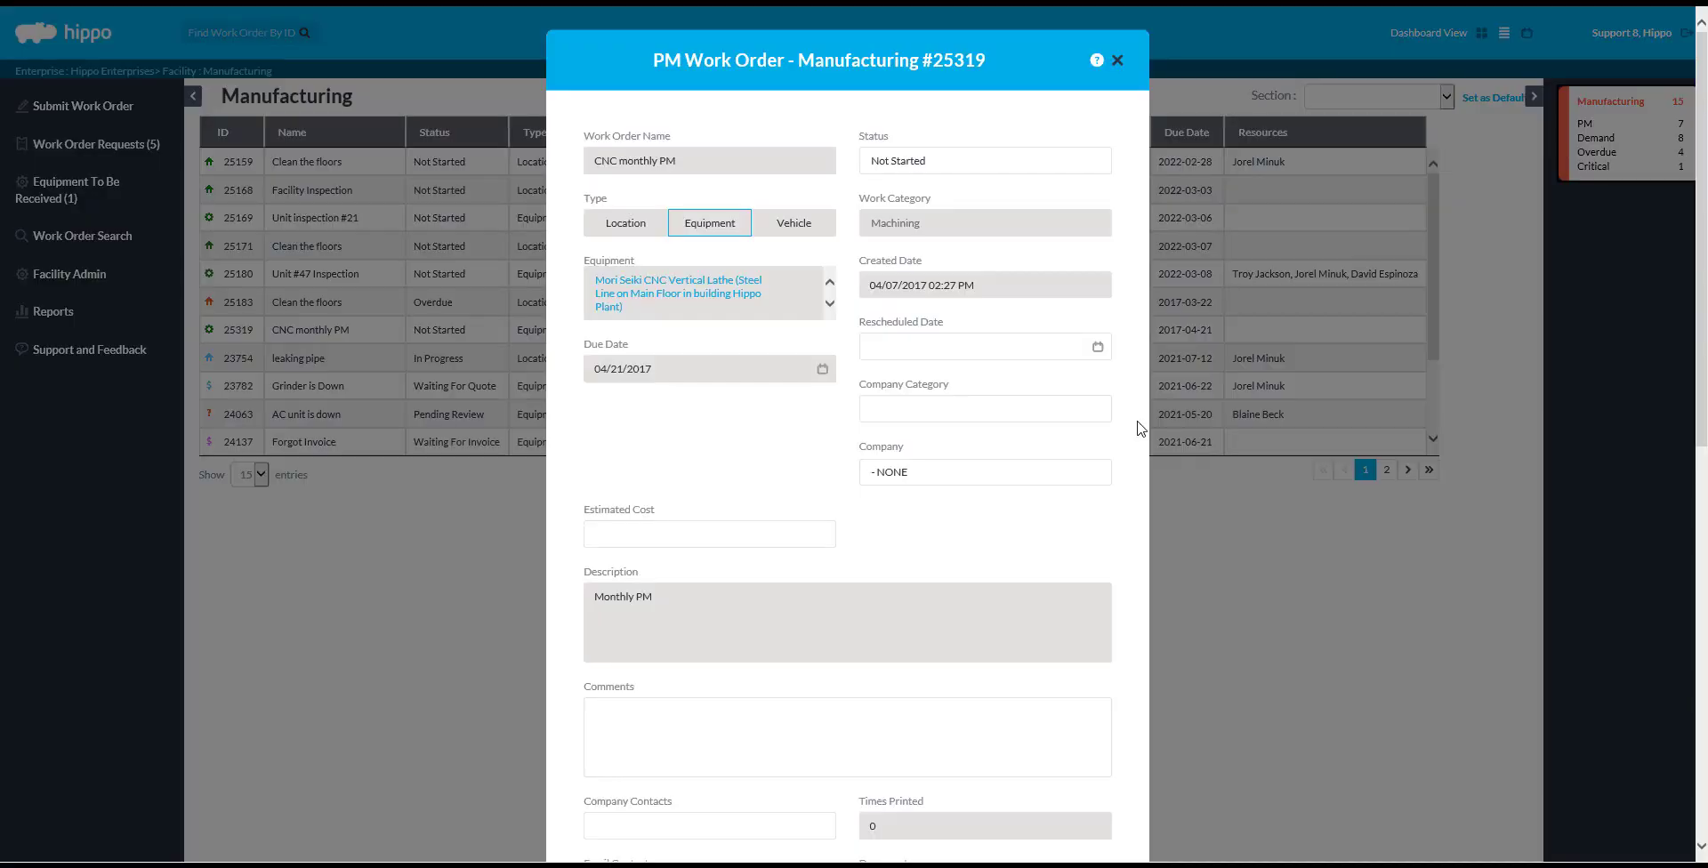
pyautogui.scroll(-9, 1141, 428)
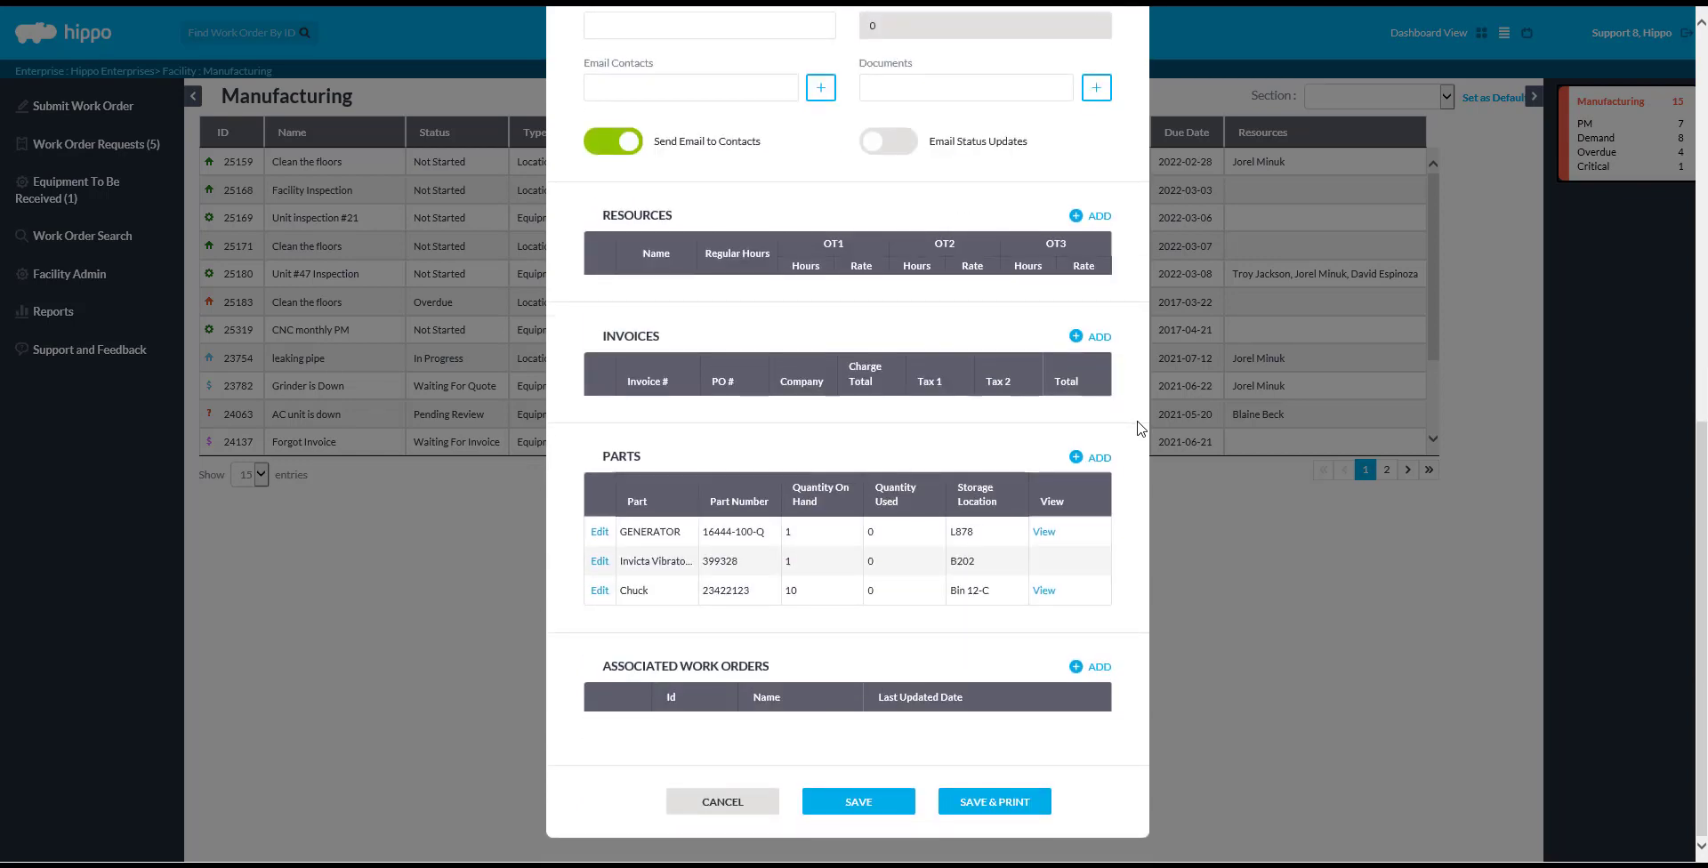
pyautogui.scroll(9, 1141, 429)
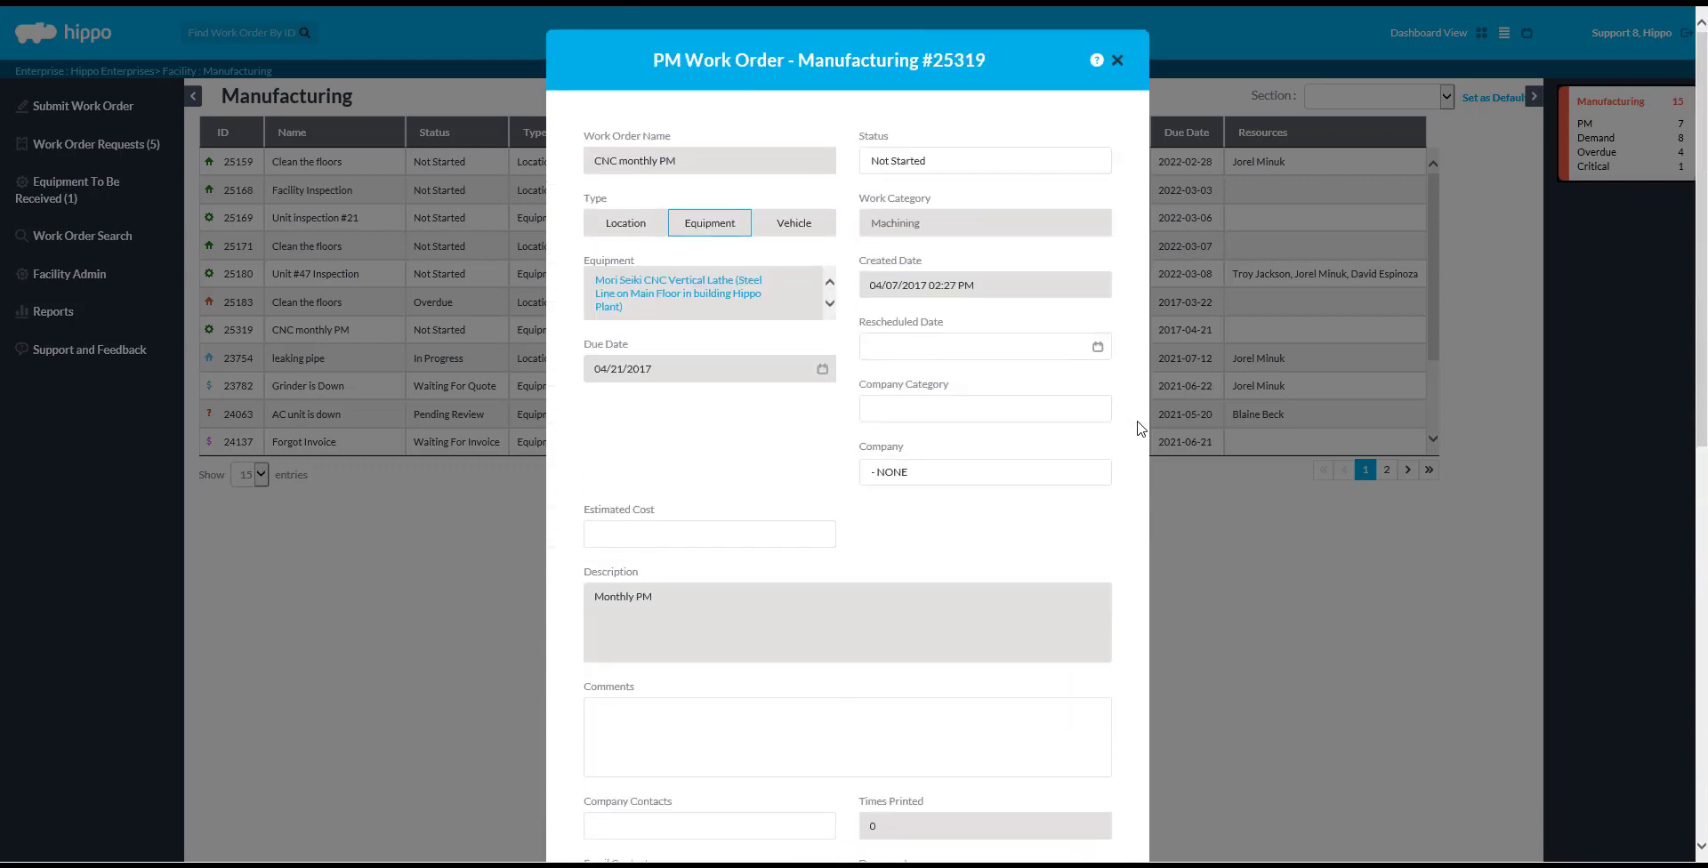
pyautogui.click(1116, 62)
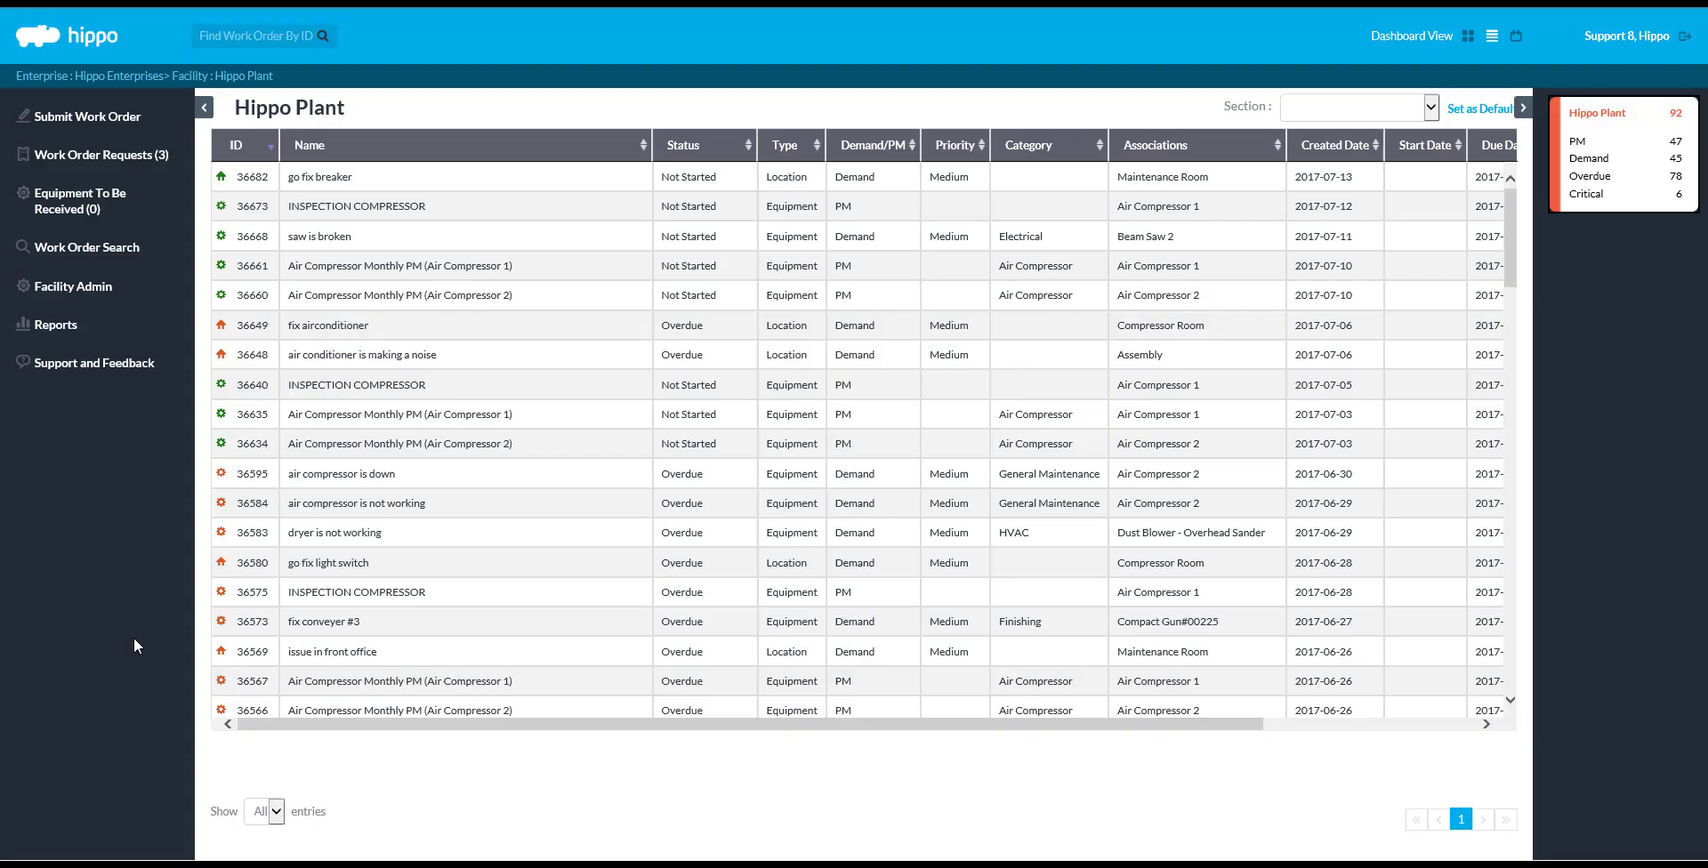
# Open the Hippo Plant facility's Scheduled Work Orders and add a new scheduled work order from scratch.
pyautogui.click(122, 297)
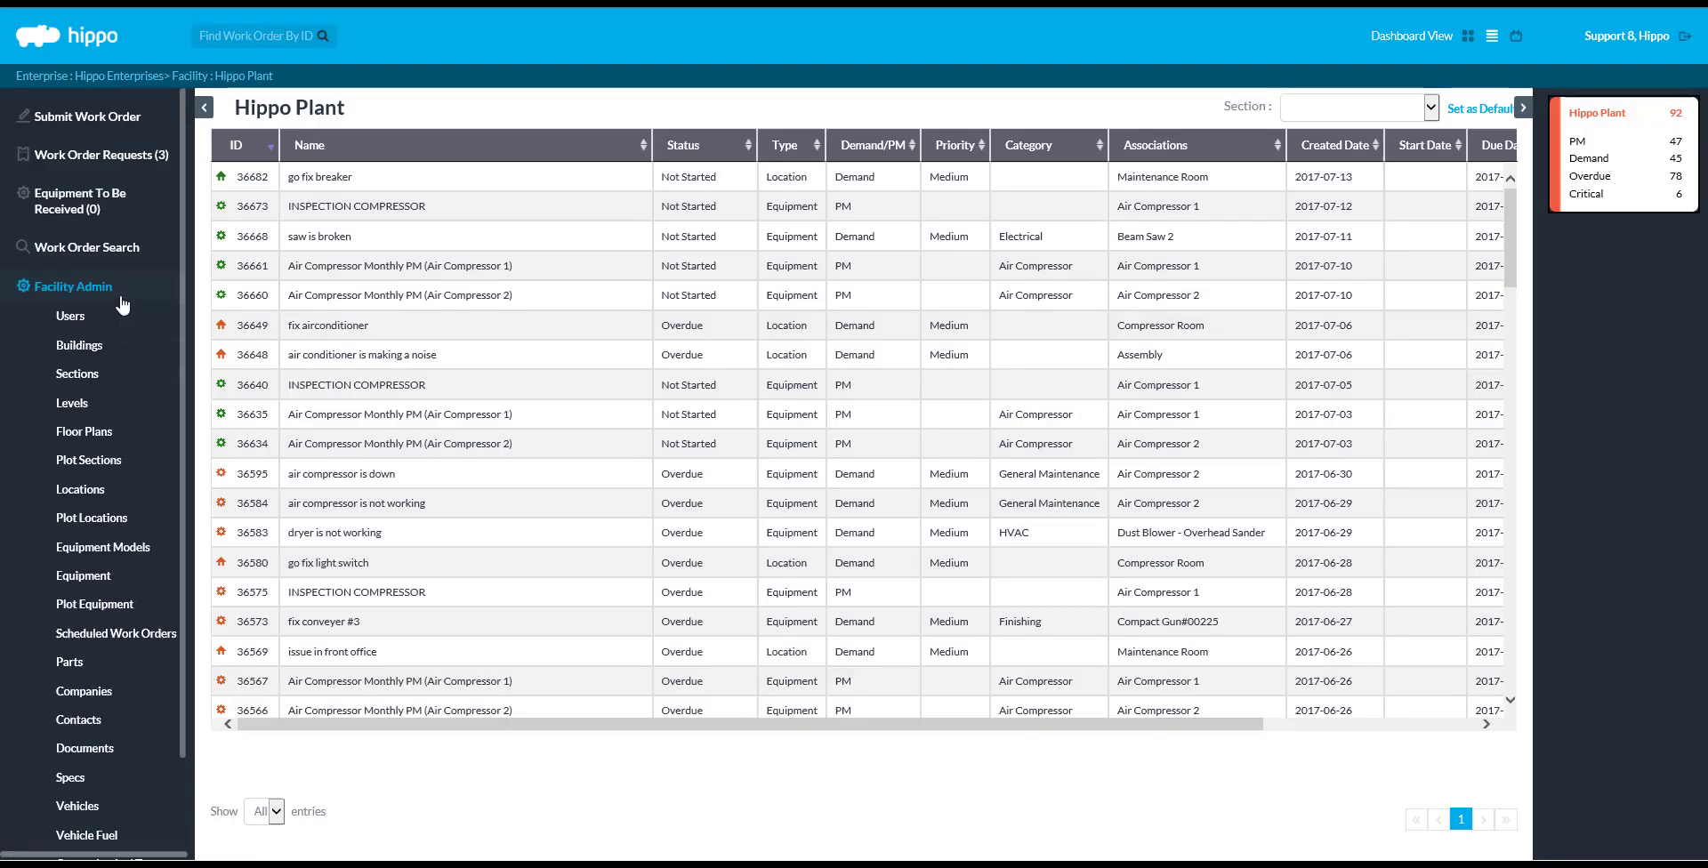
pyautogui.click(151, 635)
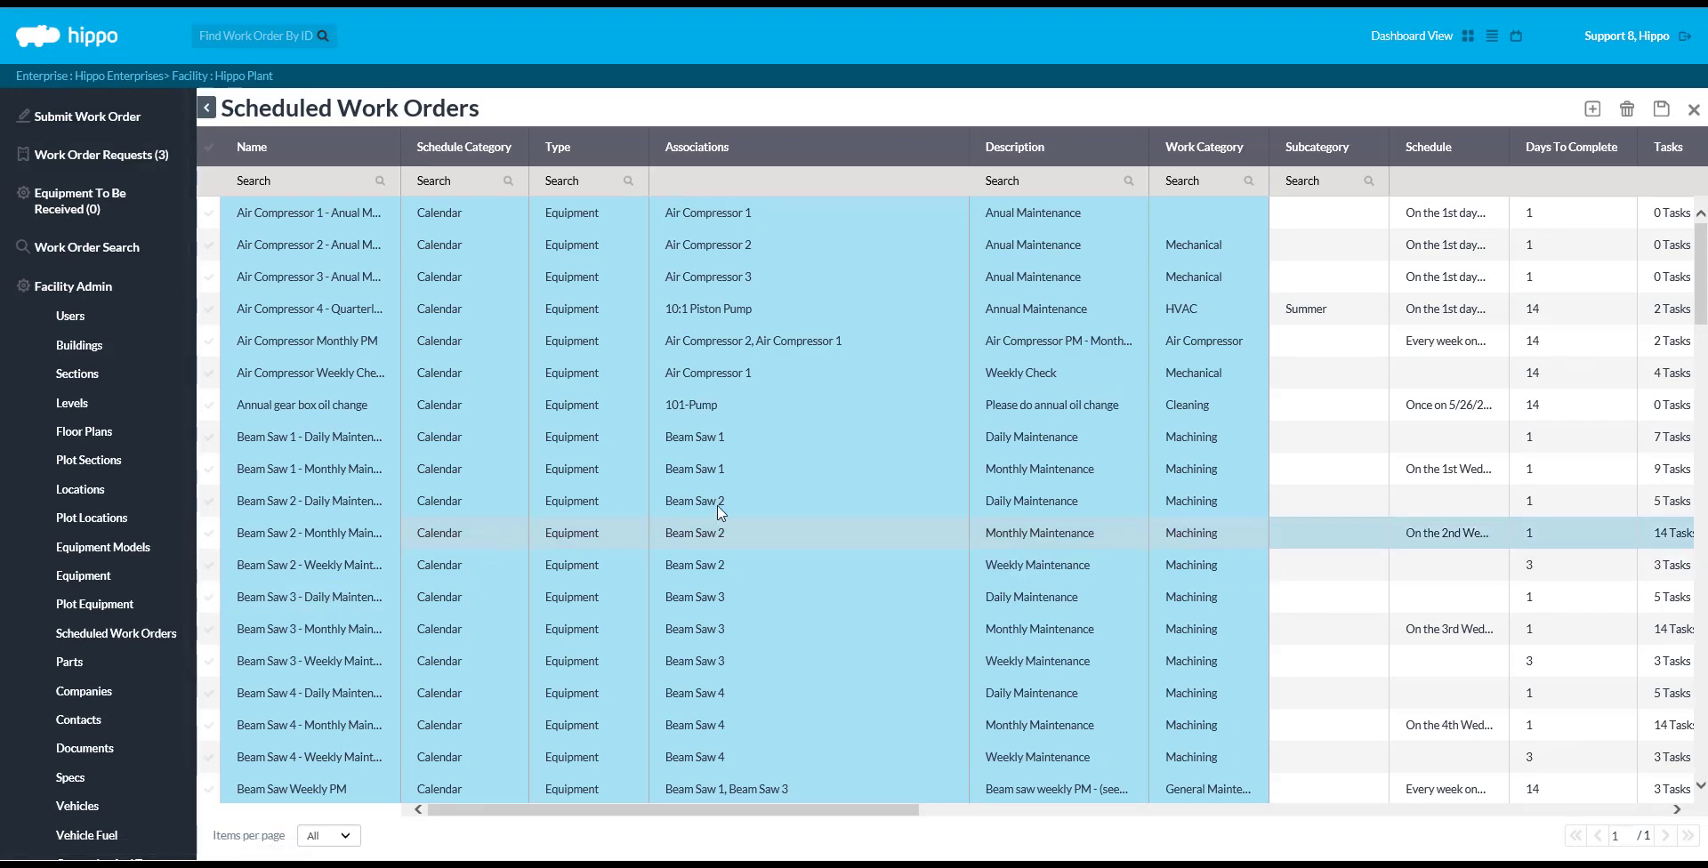
pyautogui.click(1592, 110)
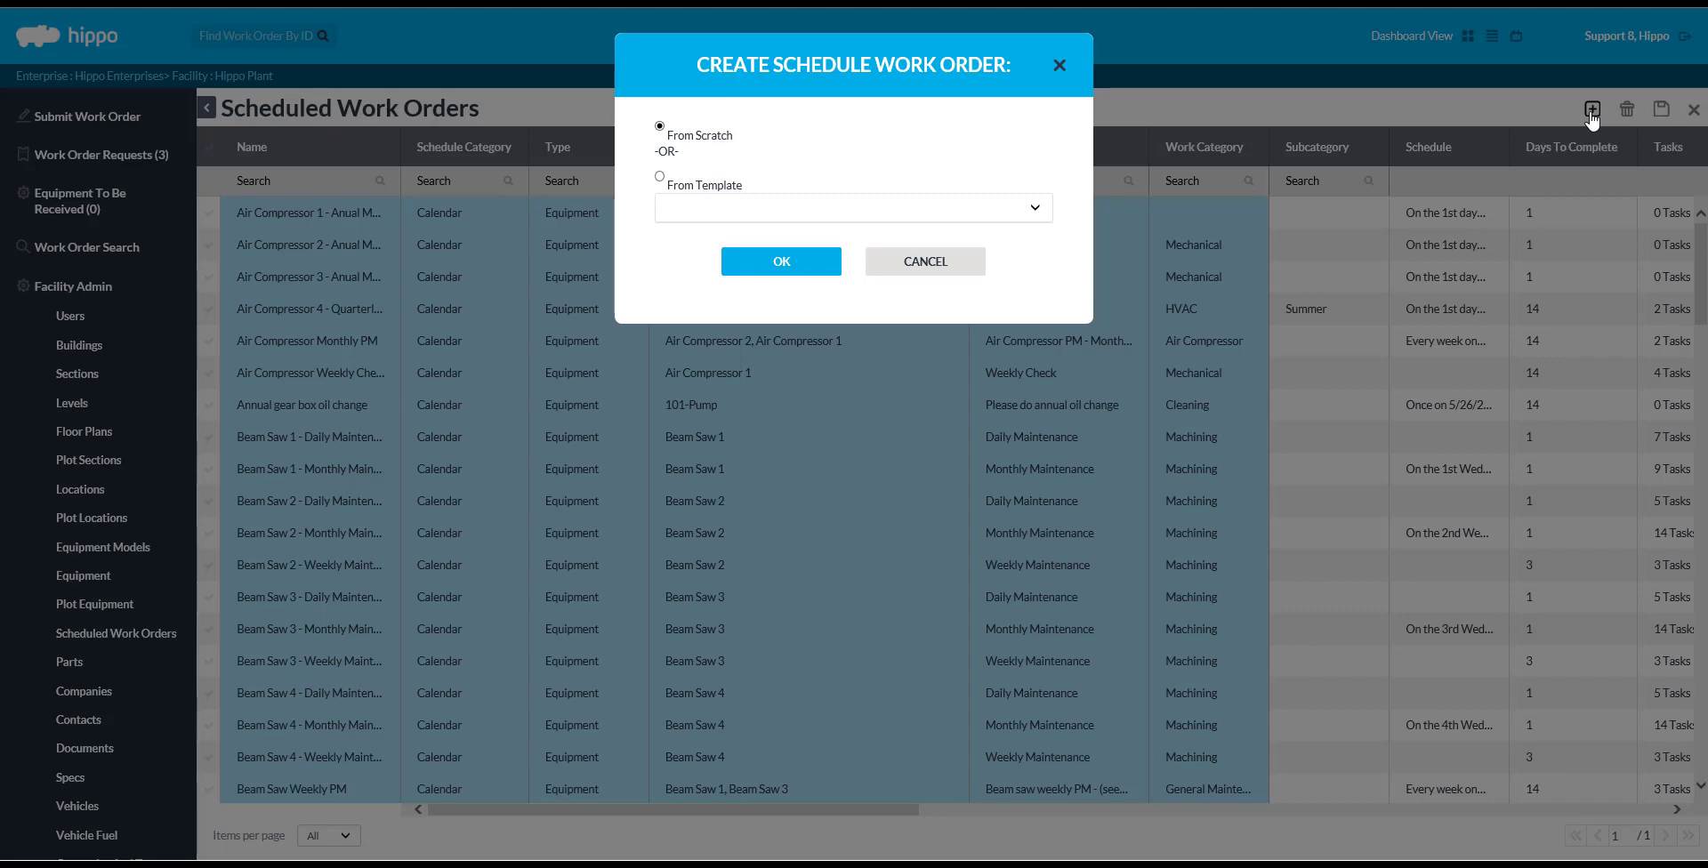
pyautogui.click(780, 264)
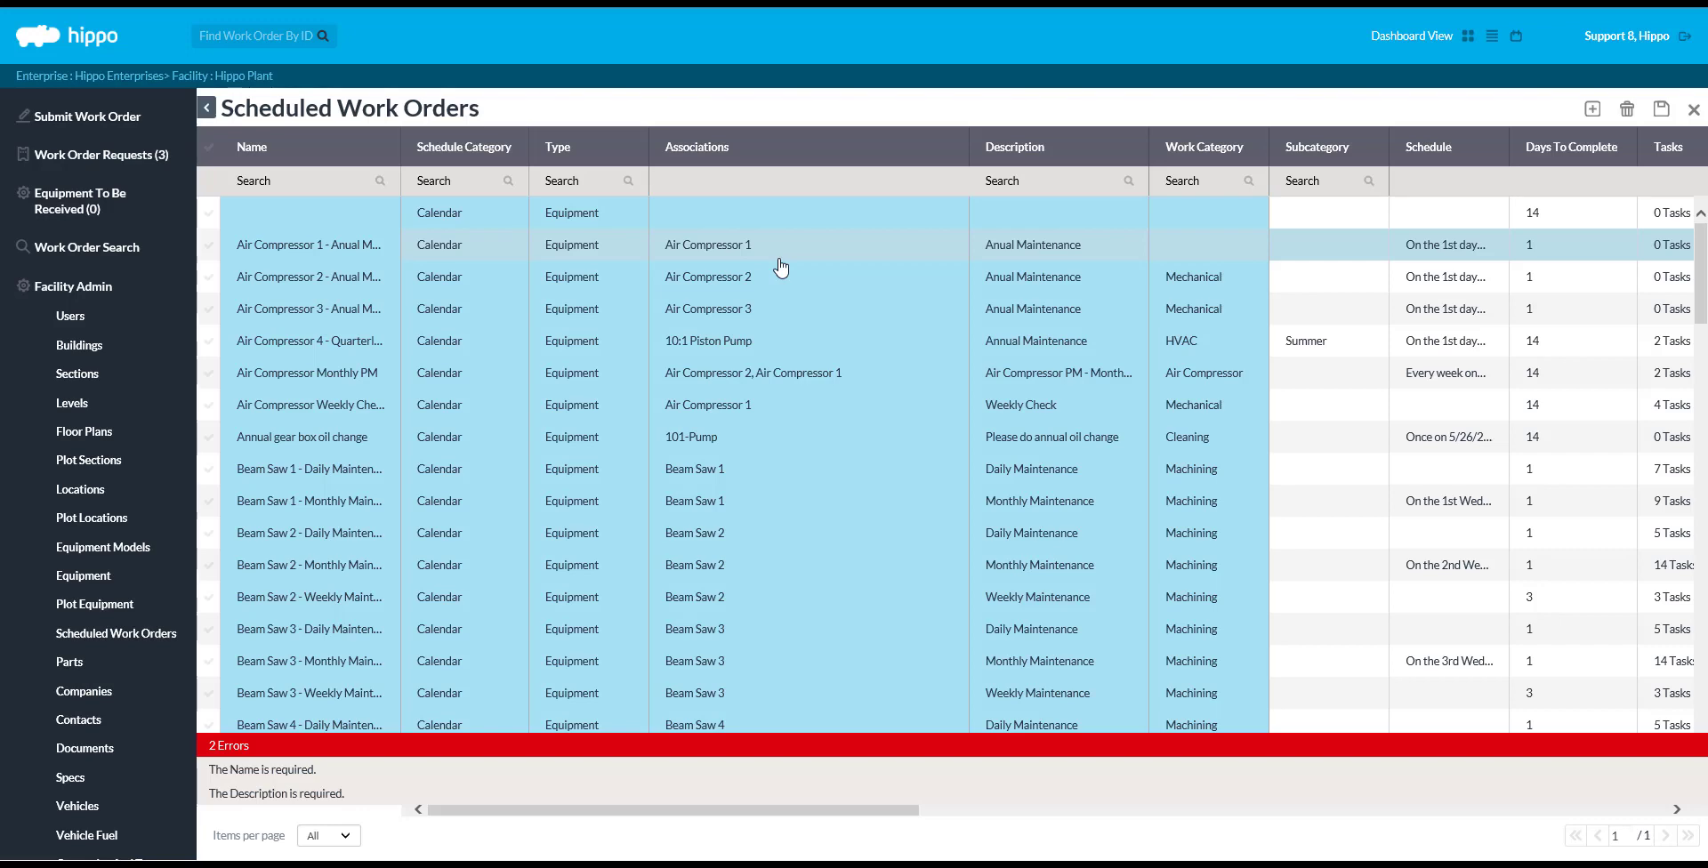
# Name the new scheduled work order "A/C Unit Check - Monthly", with Calendar as its schedule category and Equipment as its type.
pyautogui.click(239, 213)
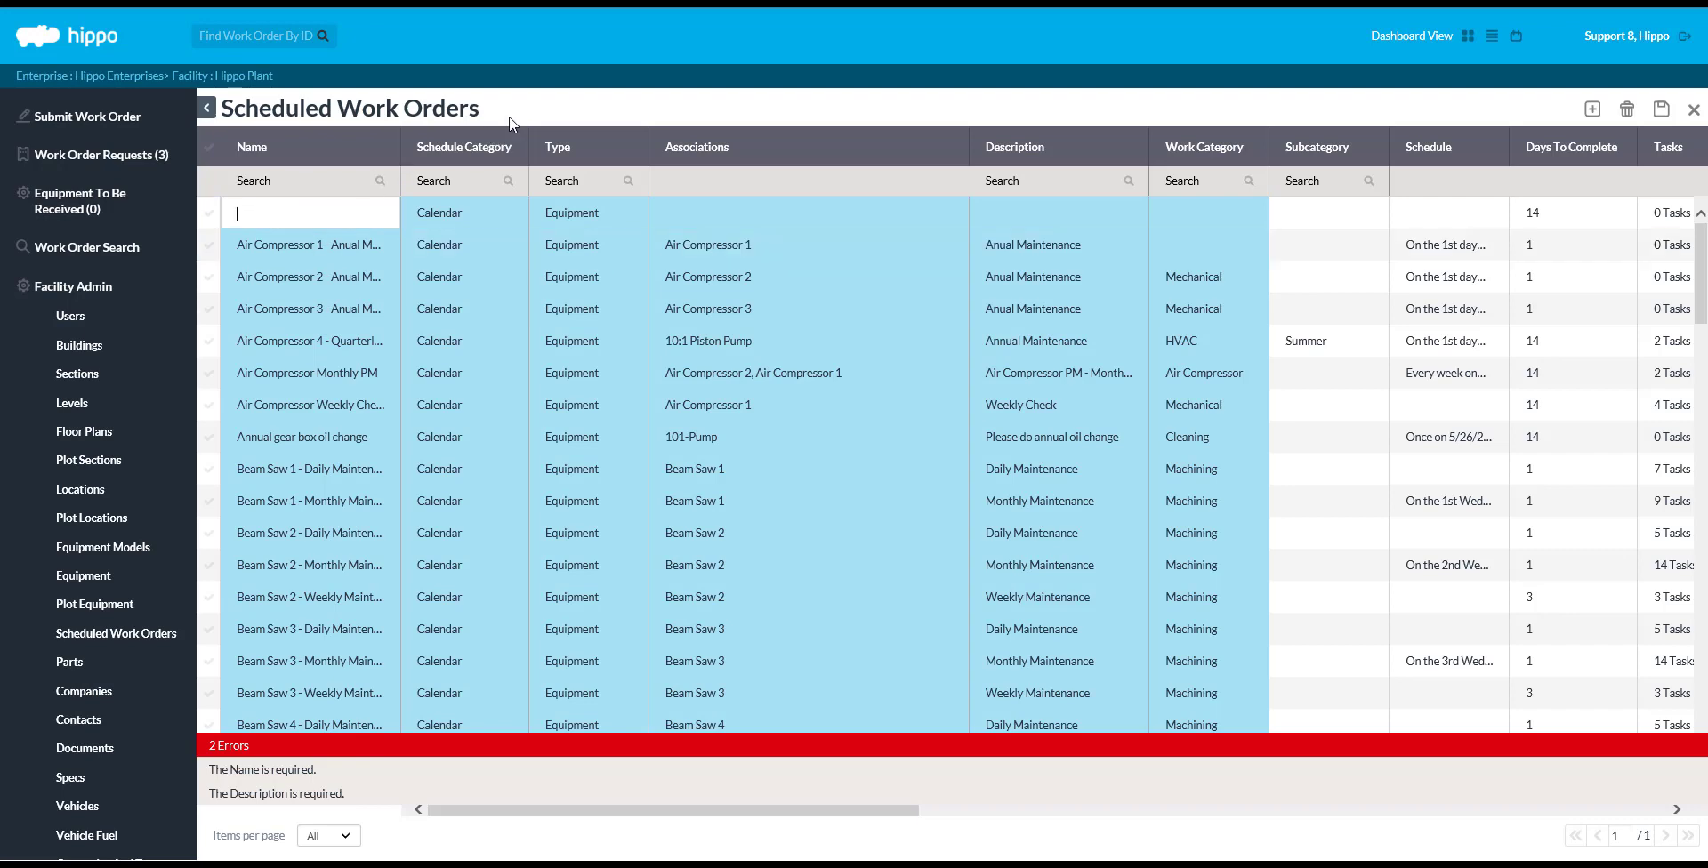
pyautogui.write('A/C Unit Check - Monthly')
pyautogui.click(513, 214)
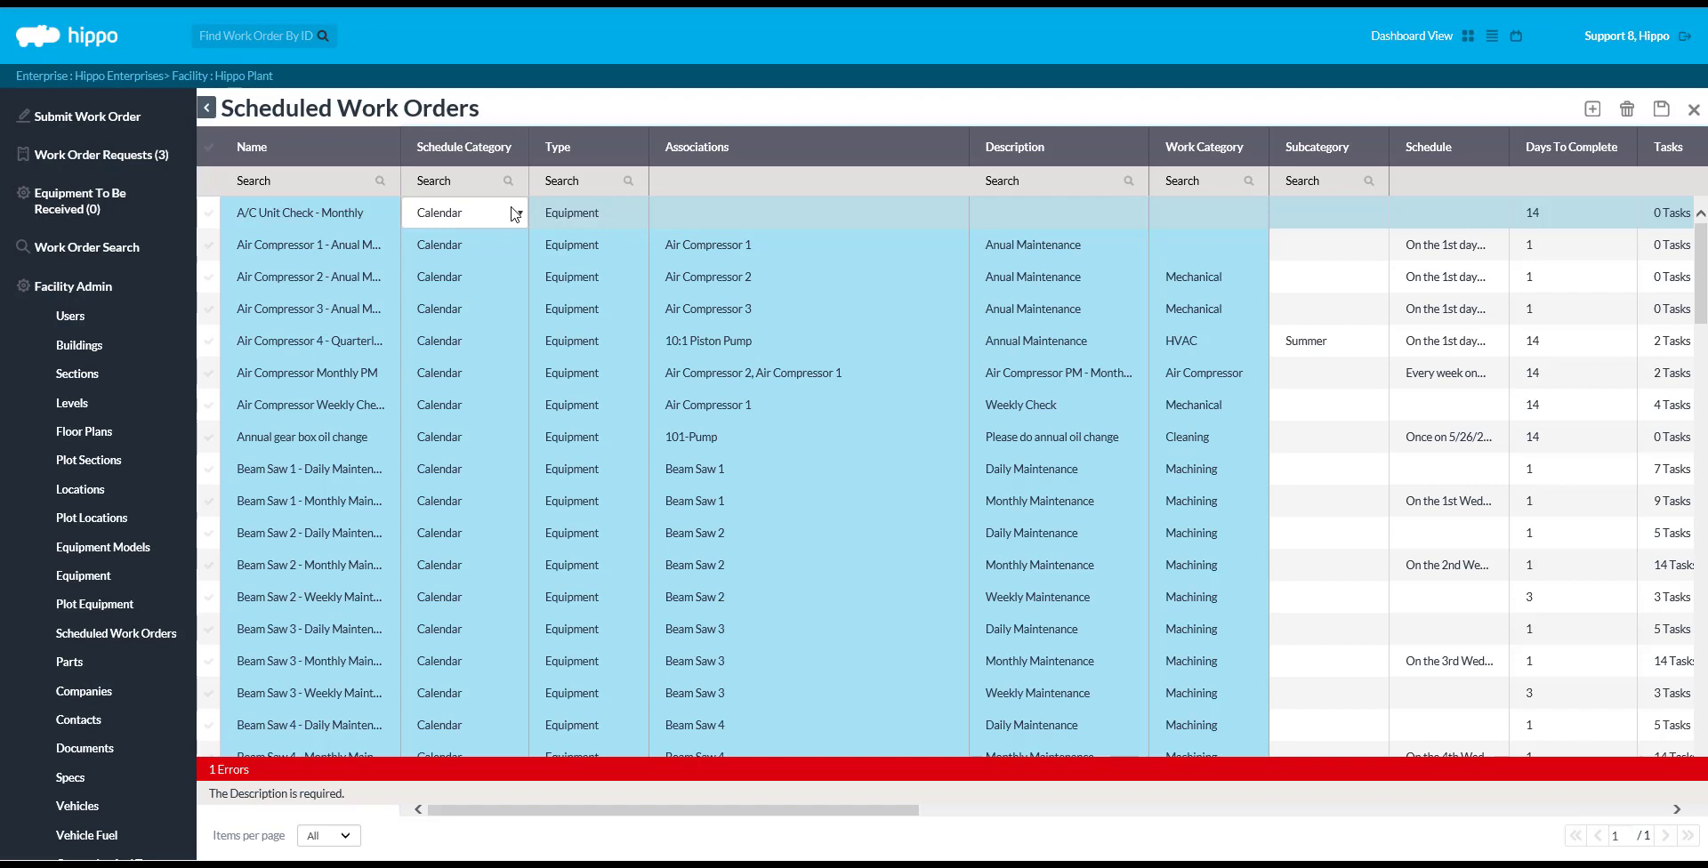
pyautogui.click(515, 213)
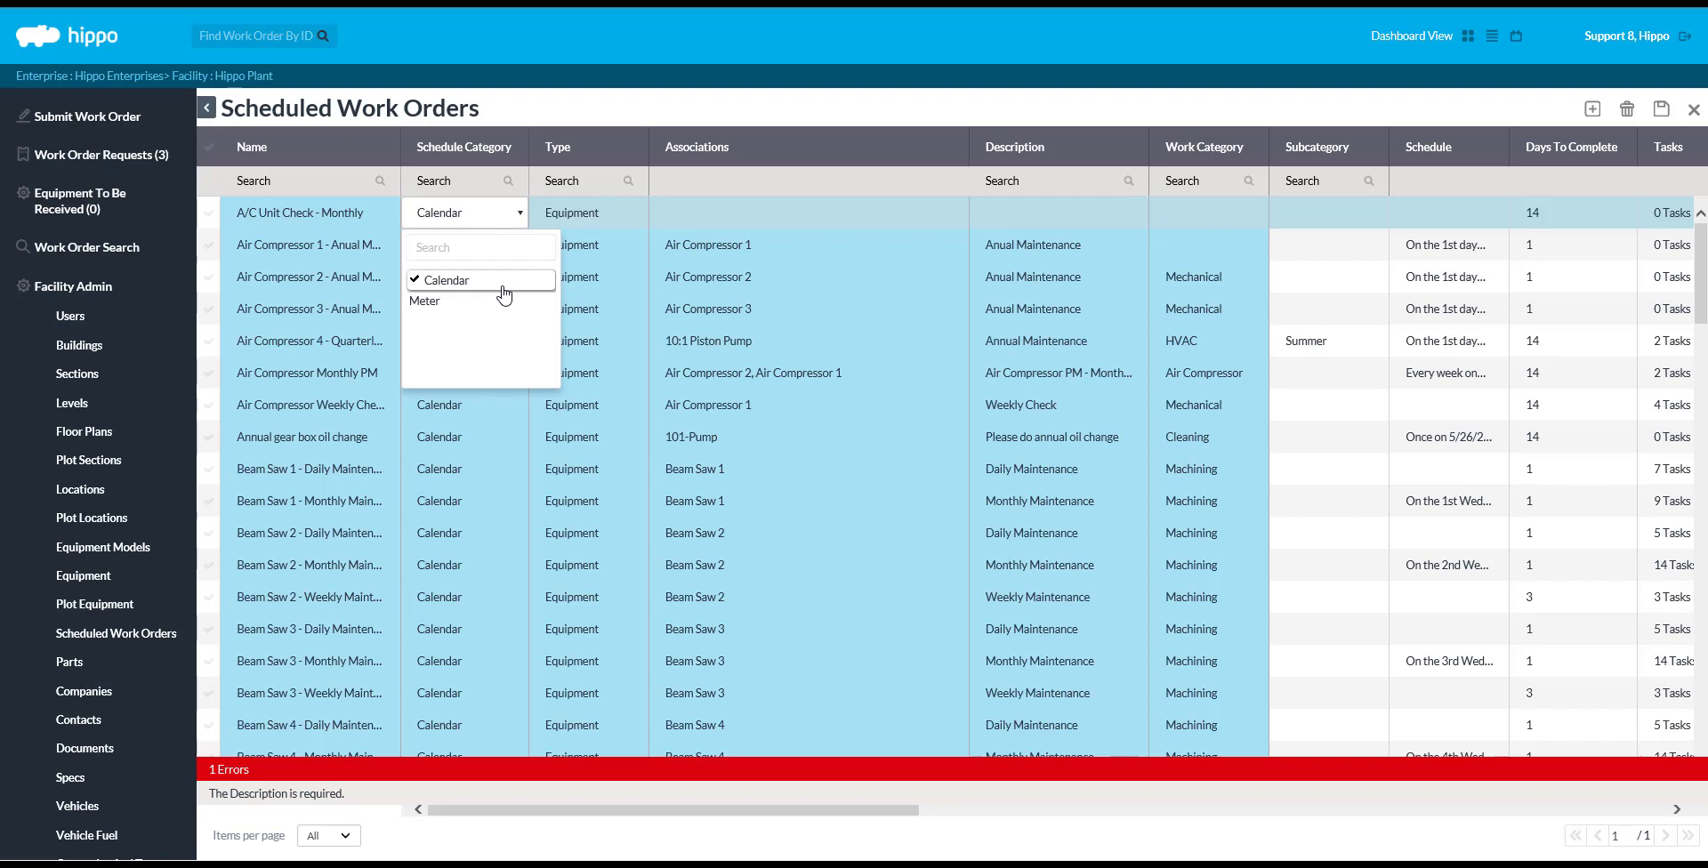
pyautogui.click(628, 224)
pyautogui.click(628, 224)
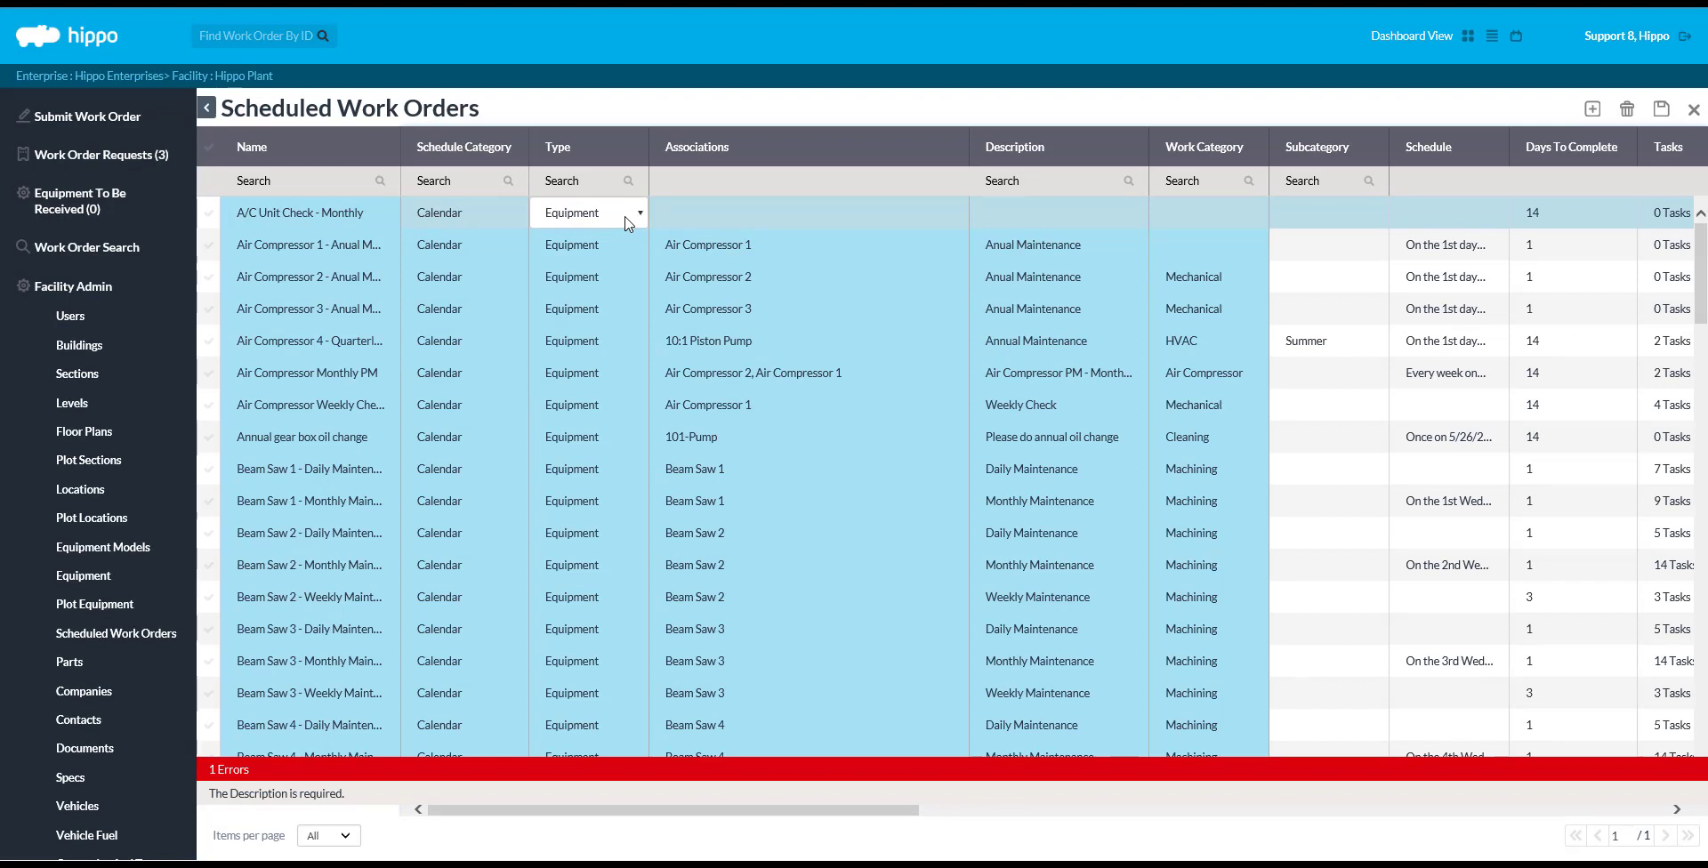
pyautogui.click(628, 223)
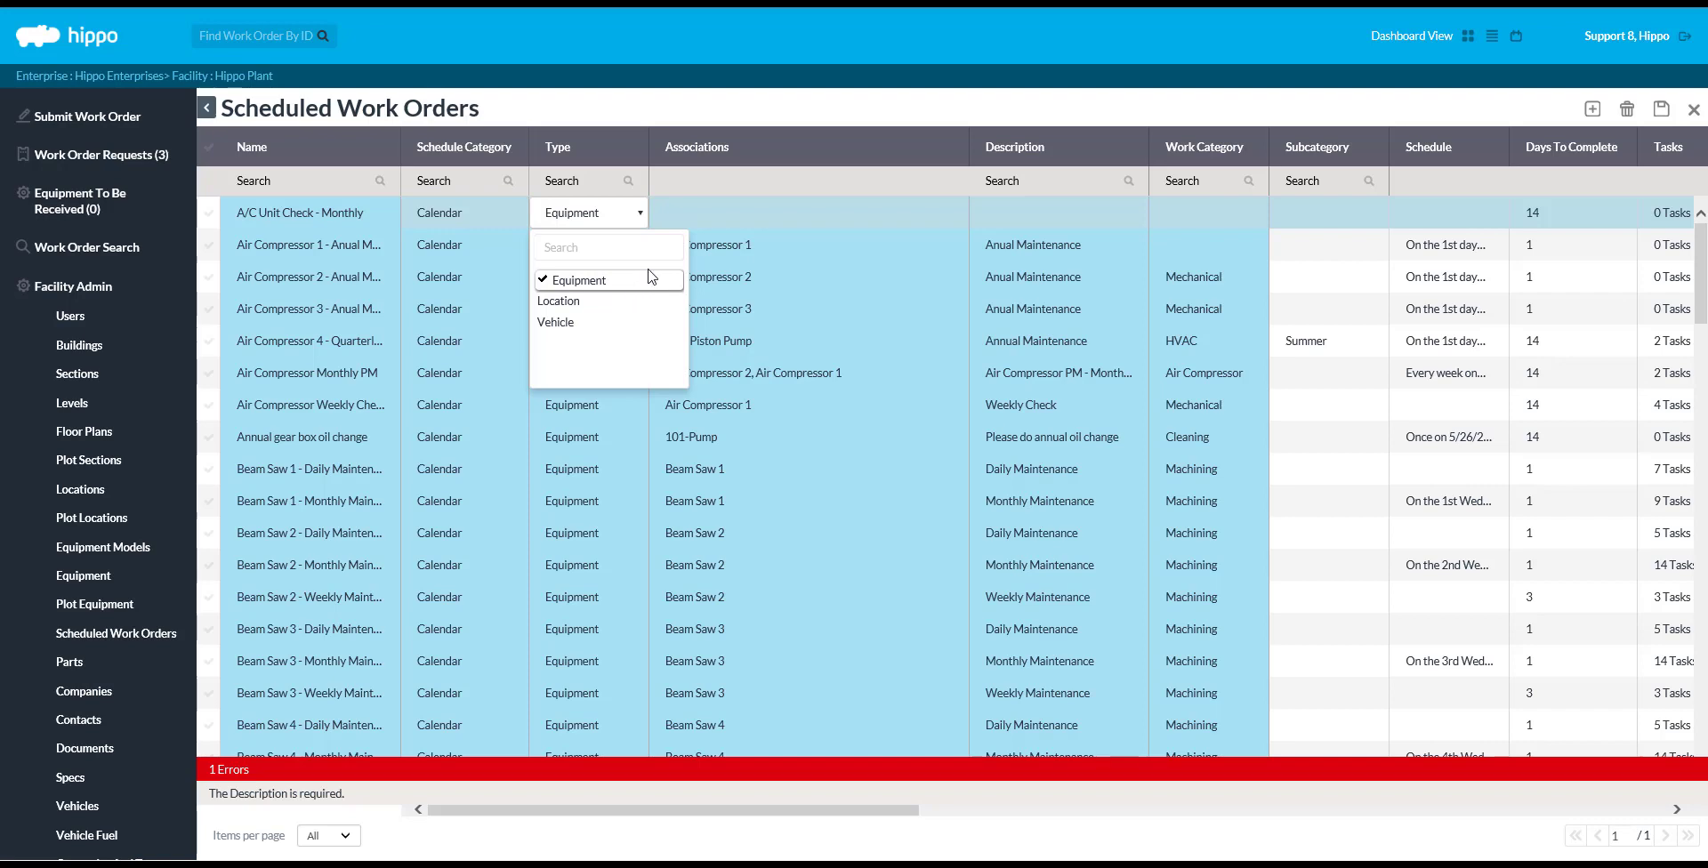
# Search the associations for "Conditioner" and associate Air Conditioner with the A/C Unit Check - Monthly order.
pyautogui.click(865, 215)
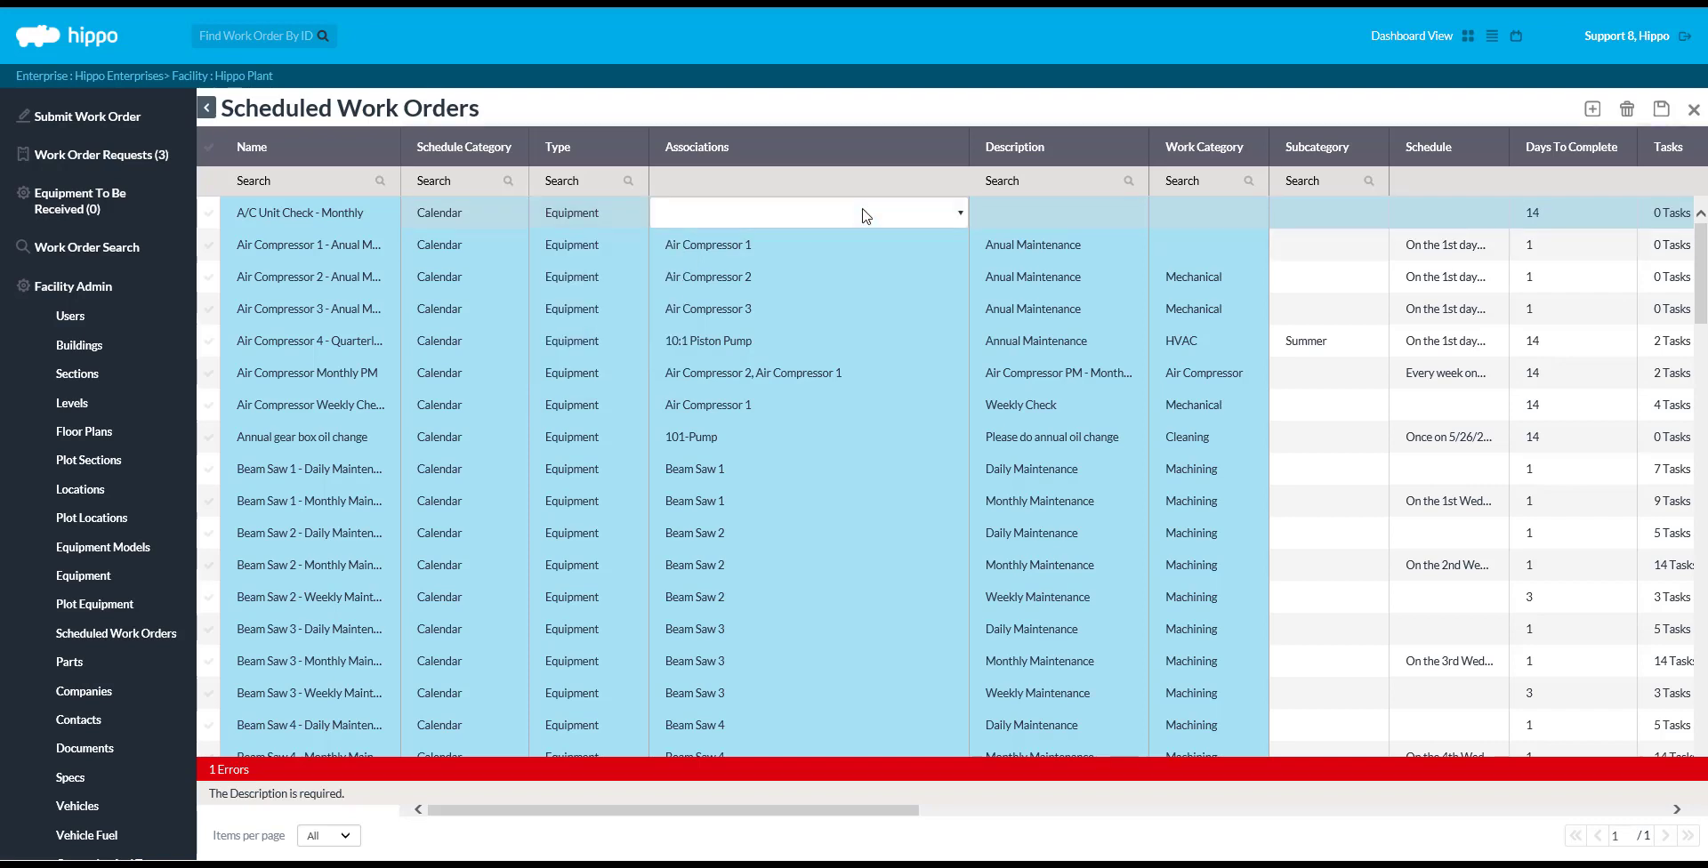
pyautogui.click(865, 216)
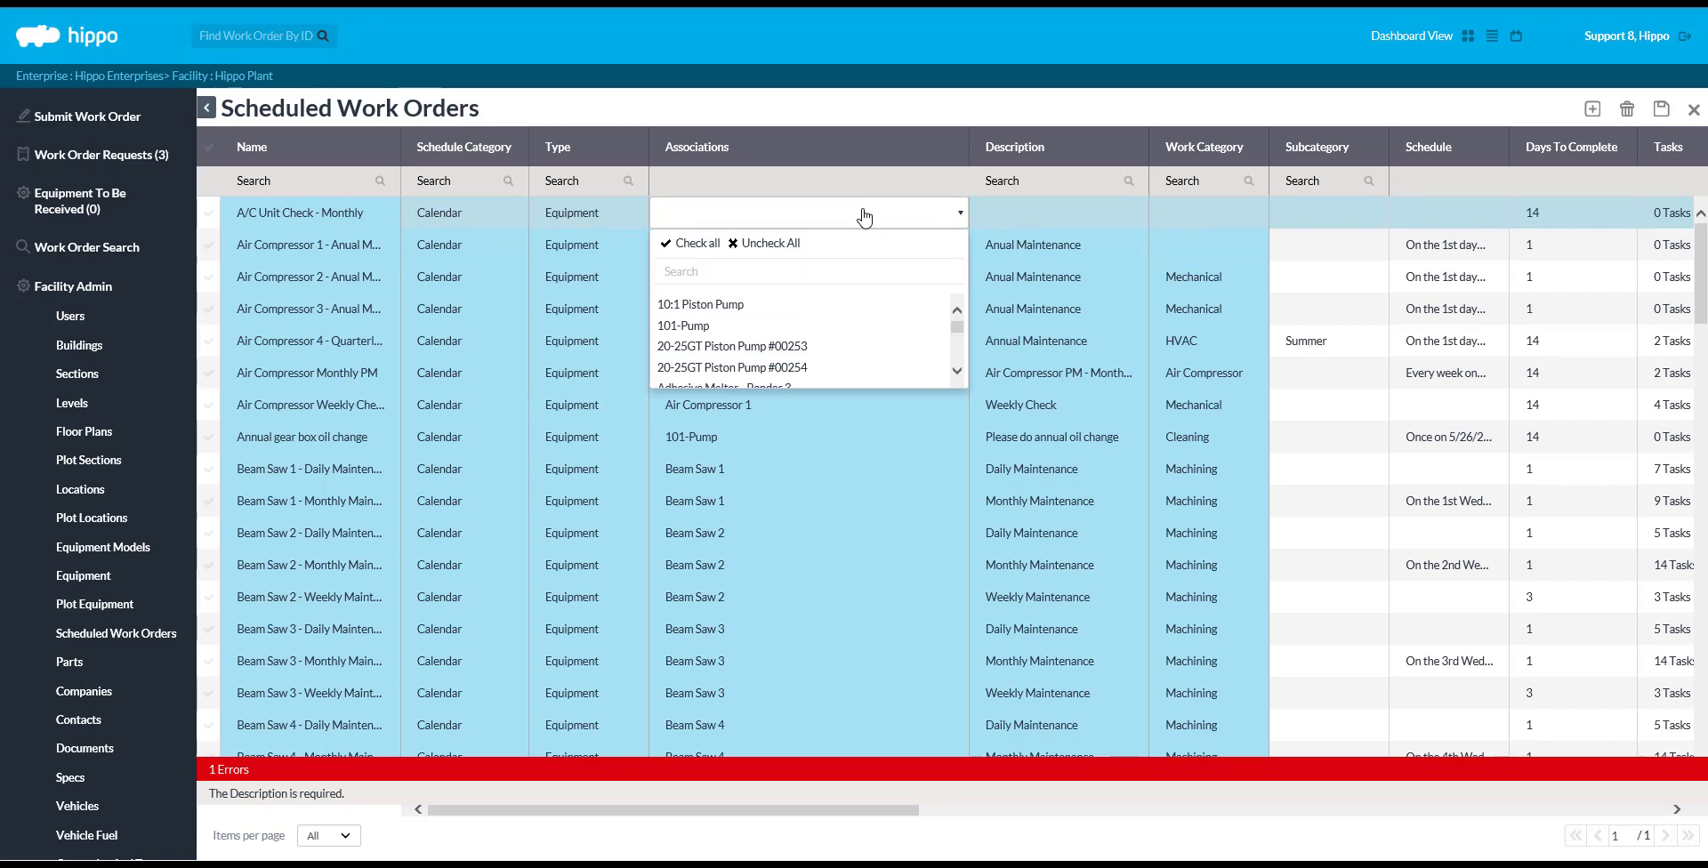
pyautogui.moveTo(957, 329); pyautogui.dragTo(959, 349)
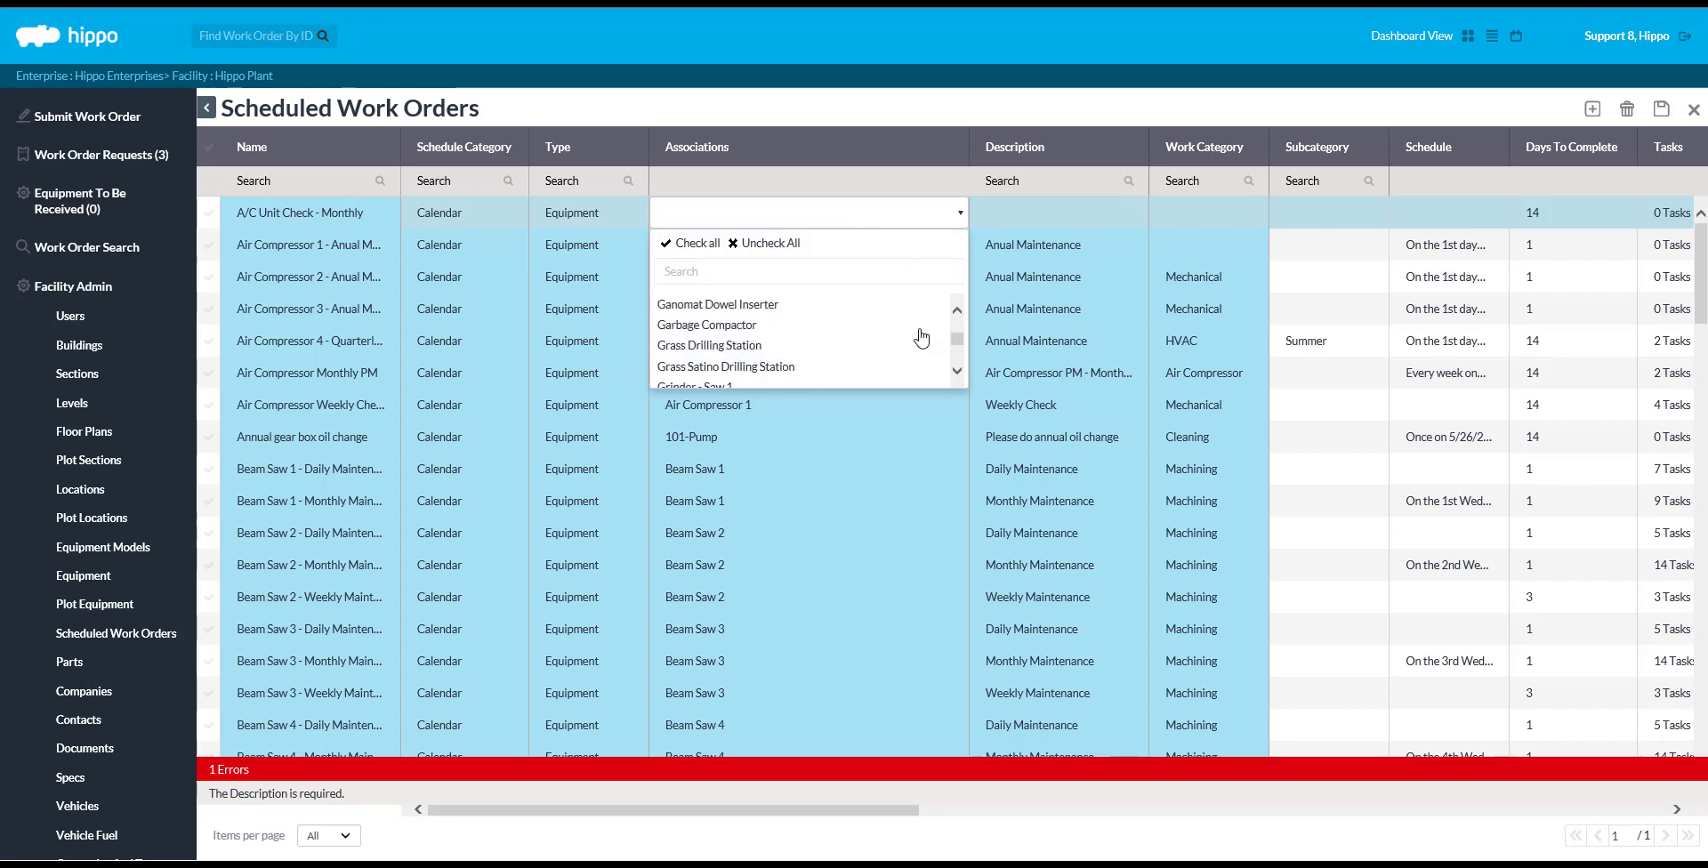
pyautogui.click(796, 272)
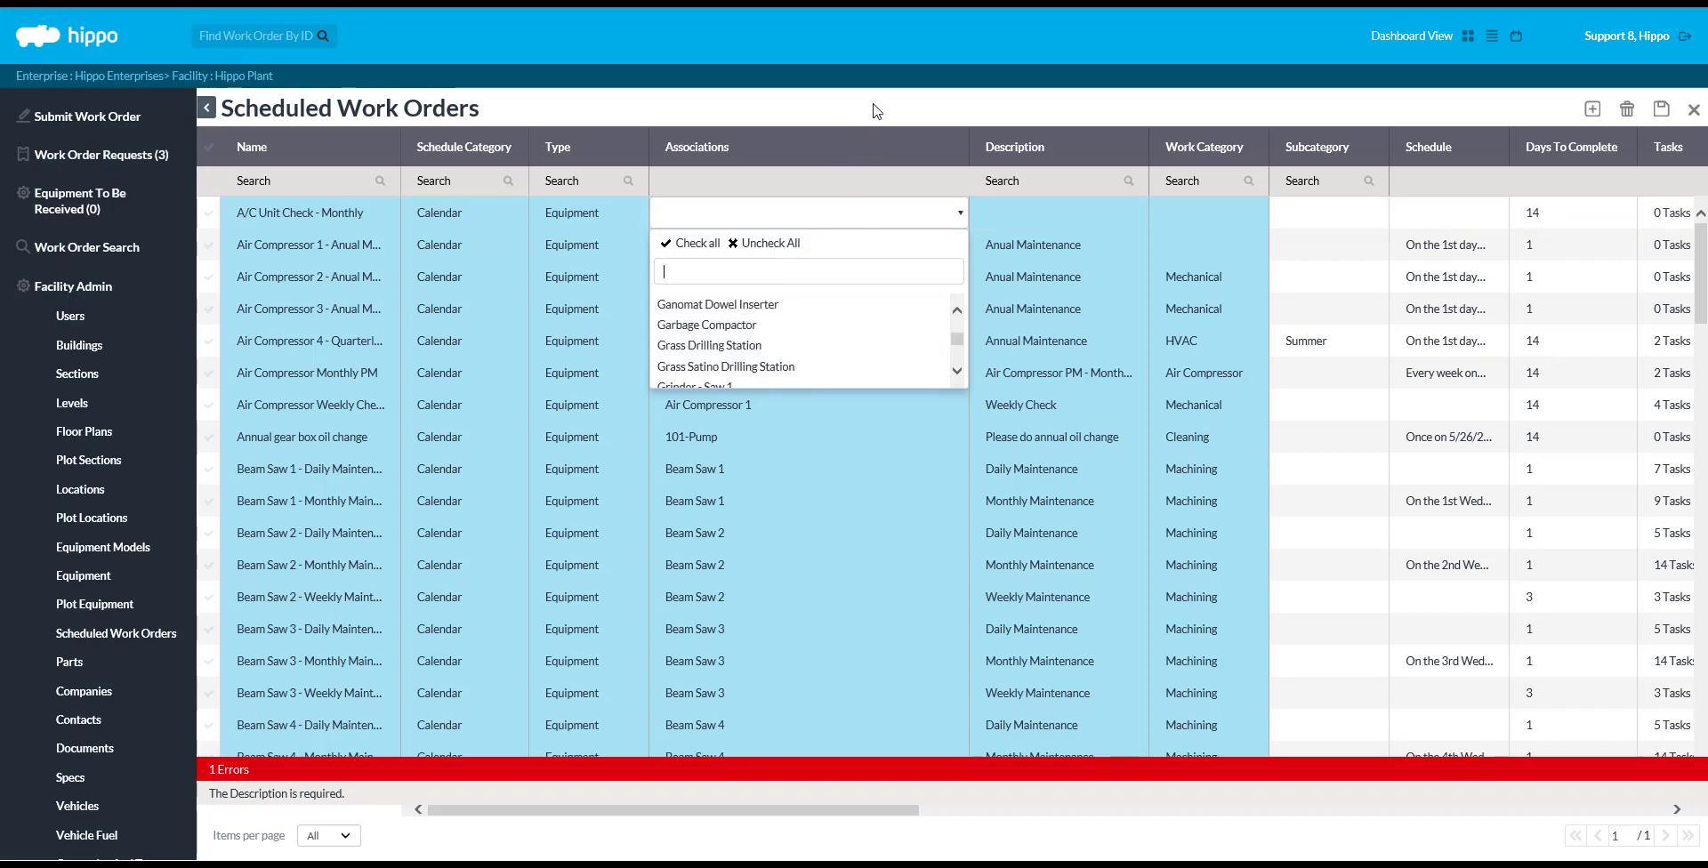
pyautogui.write('Con')
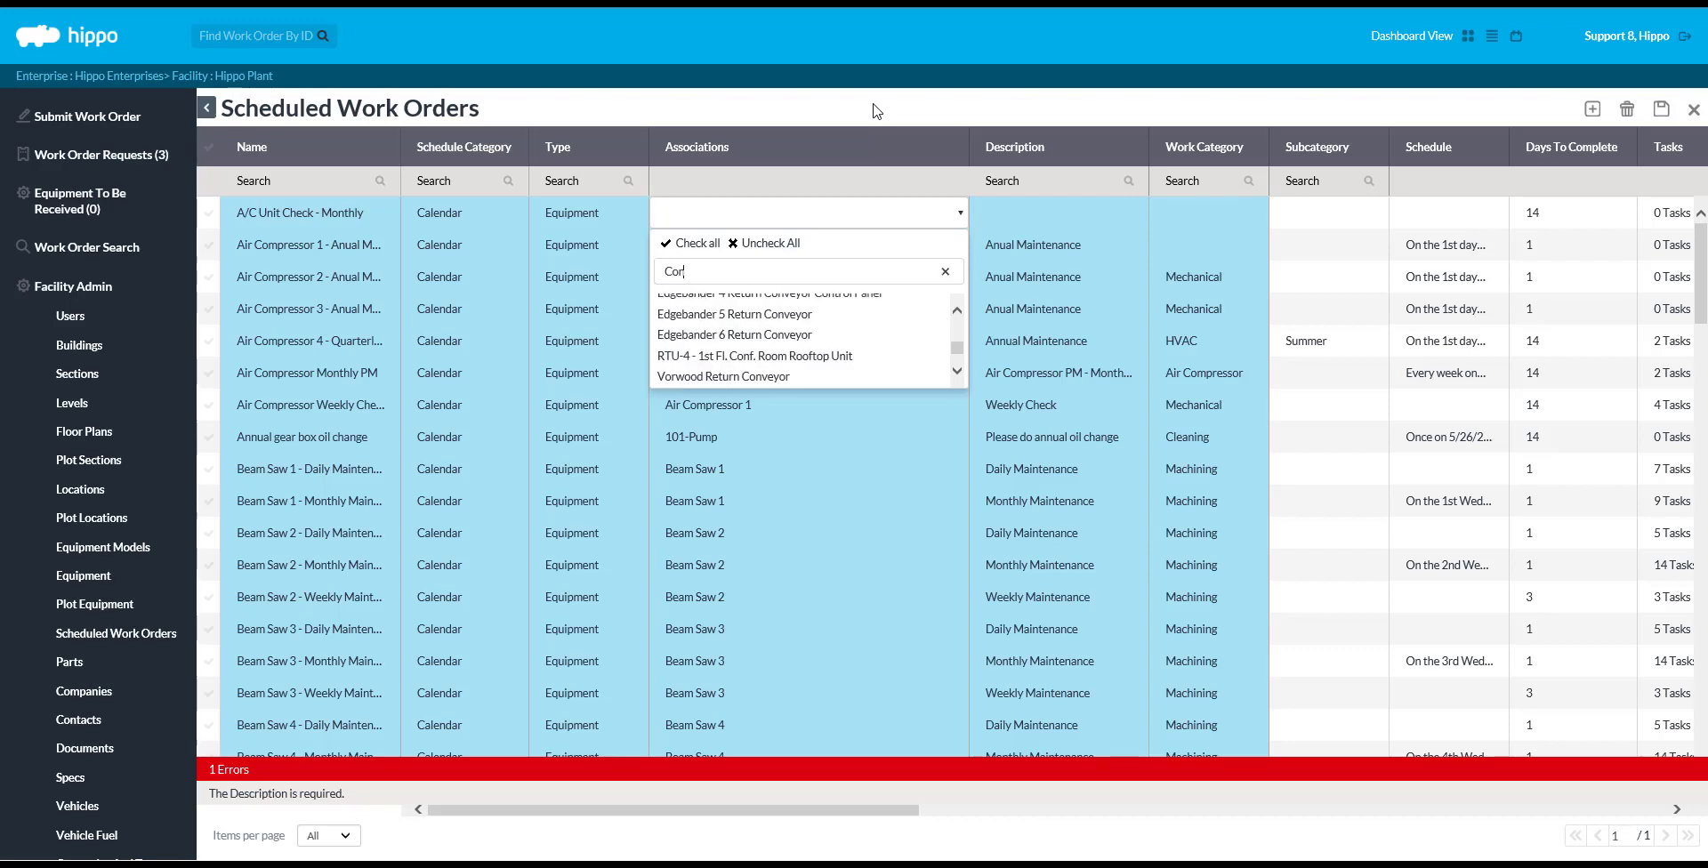
pyautogui.write('ditioner')
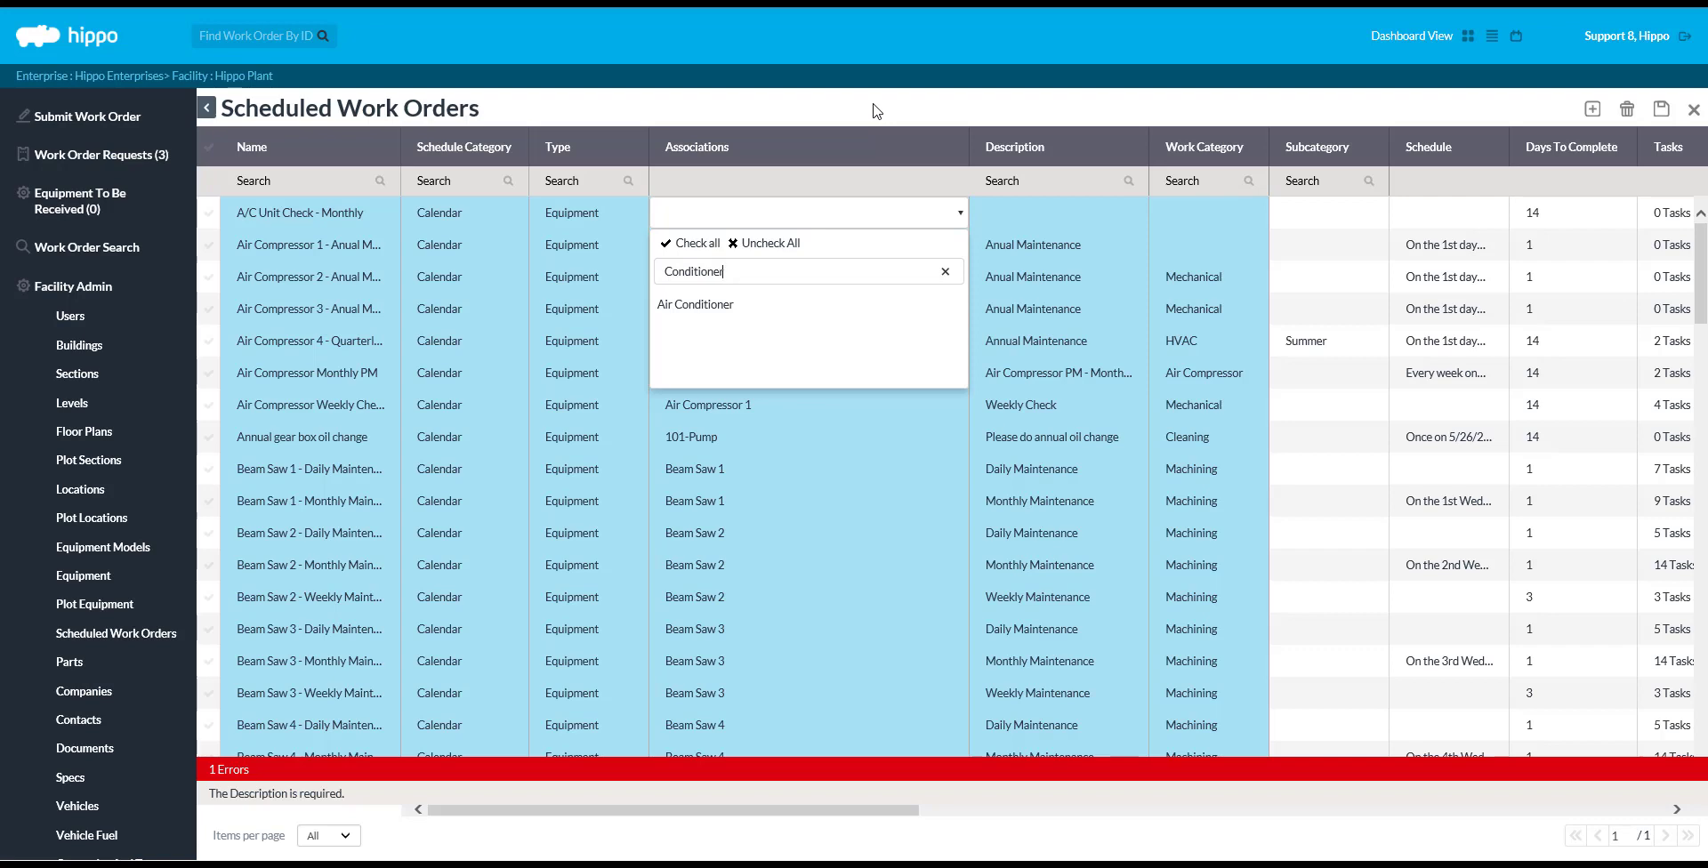
pyautogui.click(756, 311)
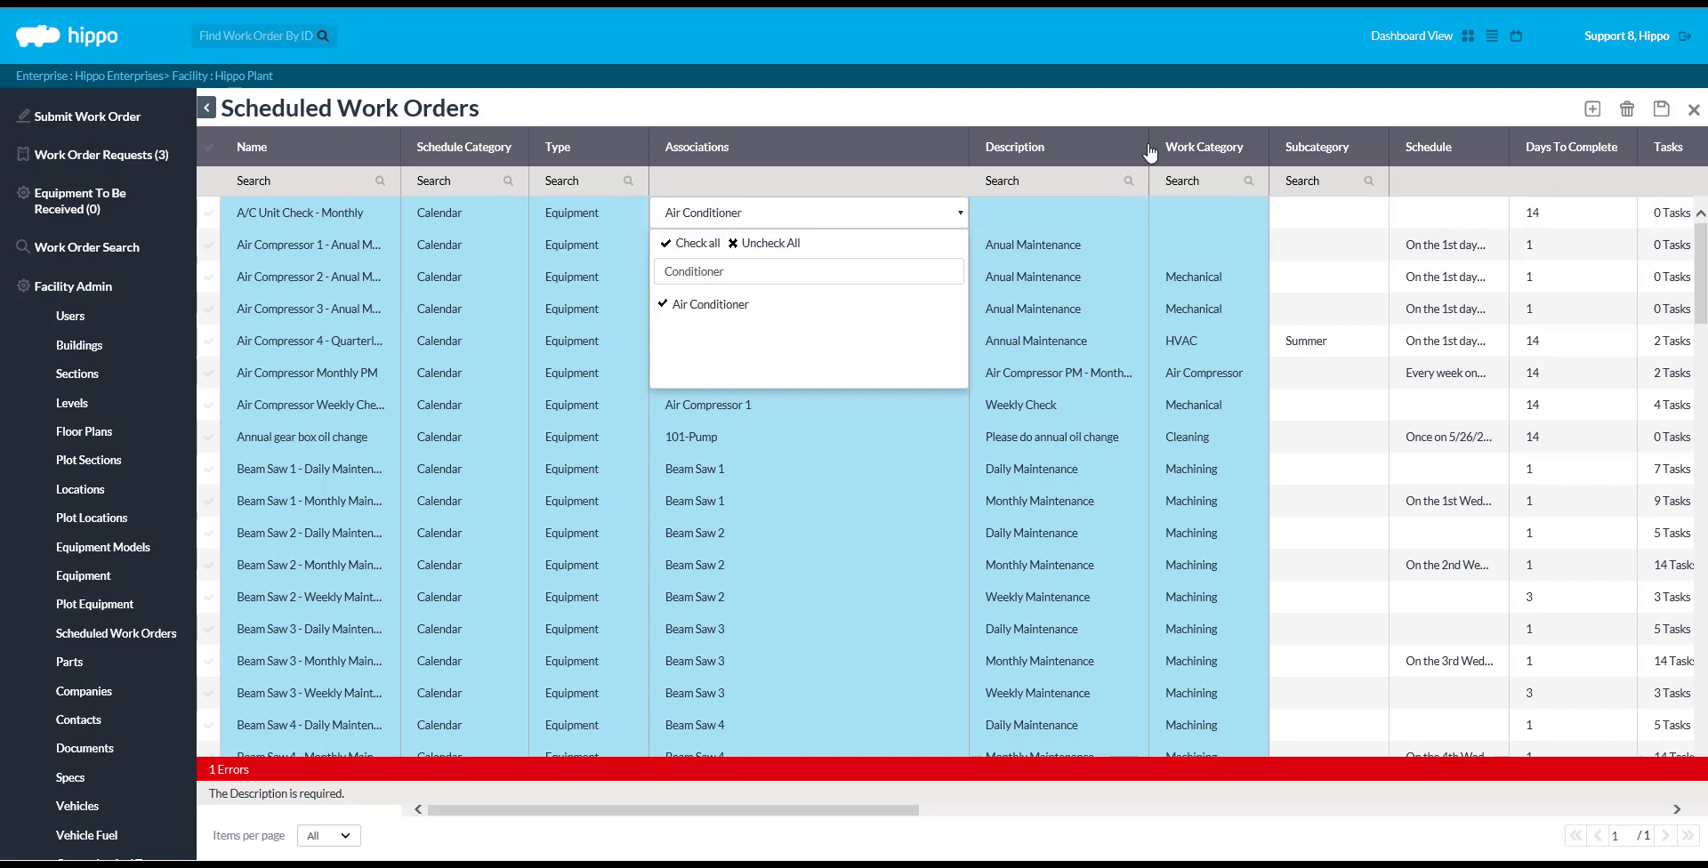
# Widen the Description column and describe the A/C Unit Check - Monthly order as "Monthly A/C Unit Inspection.".
pyautogui.moveTo(1151, 153); pyautogui.dragTo(1207, 157)
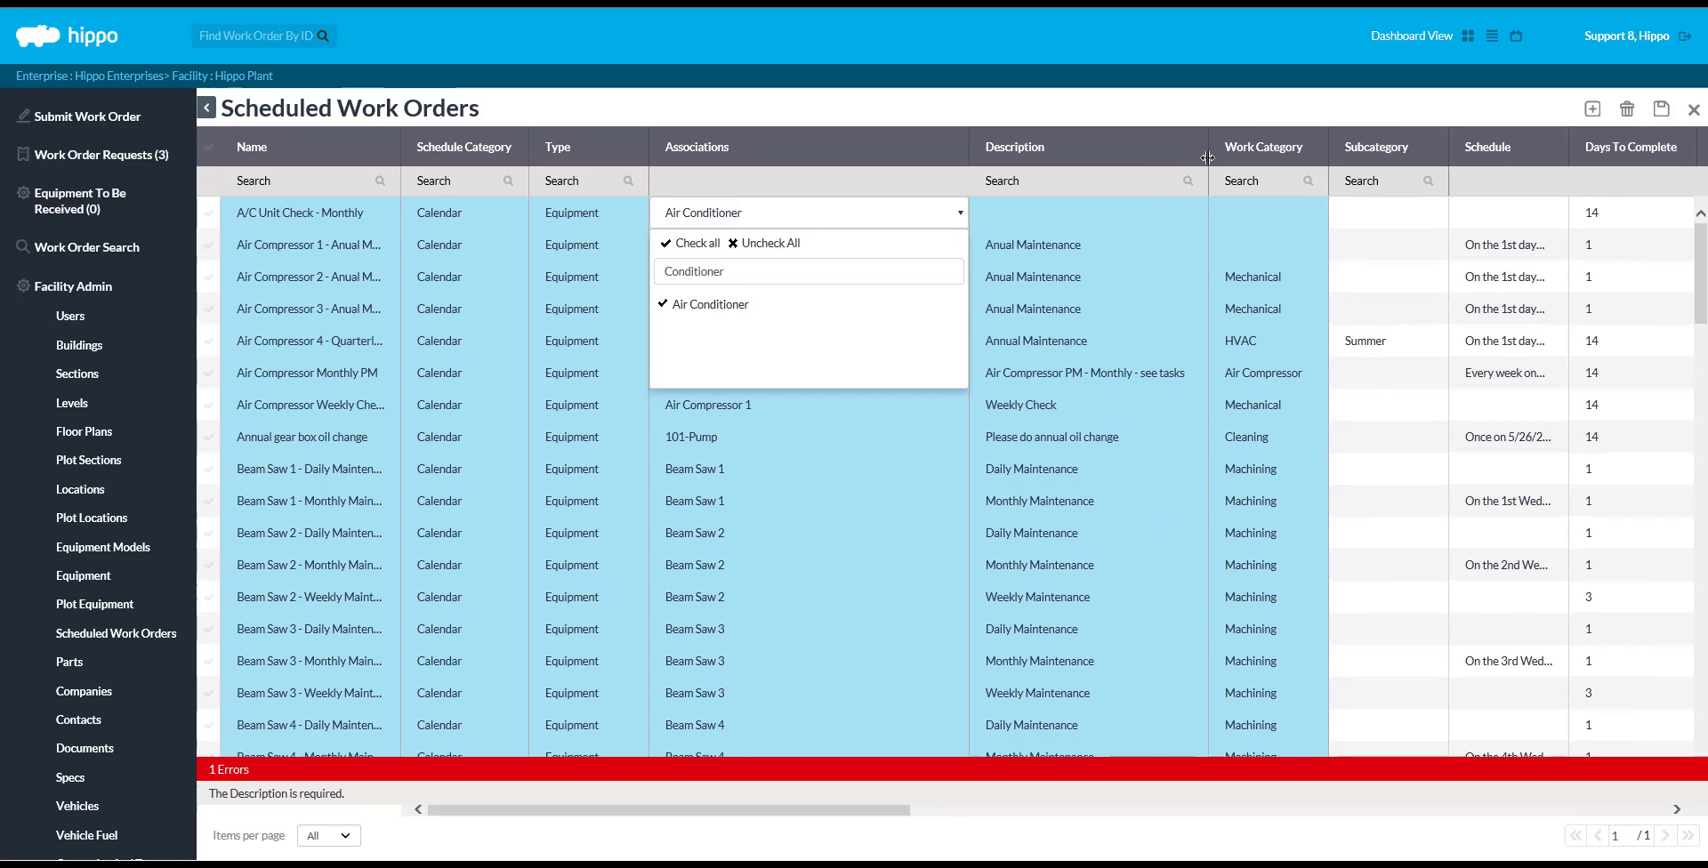
pyautogui.click(990, 213)
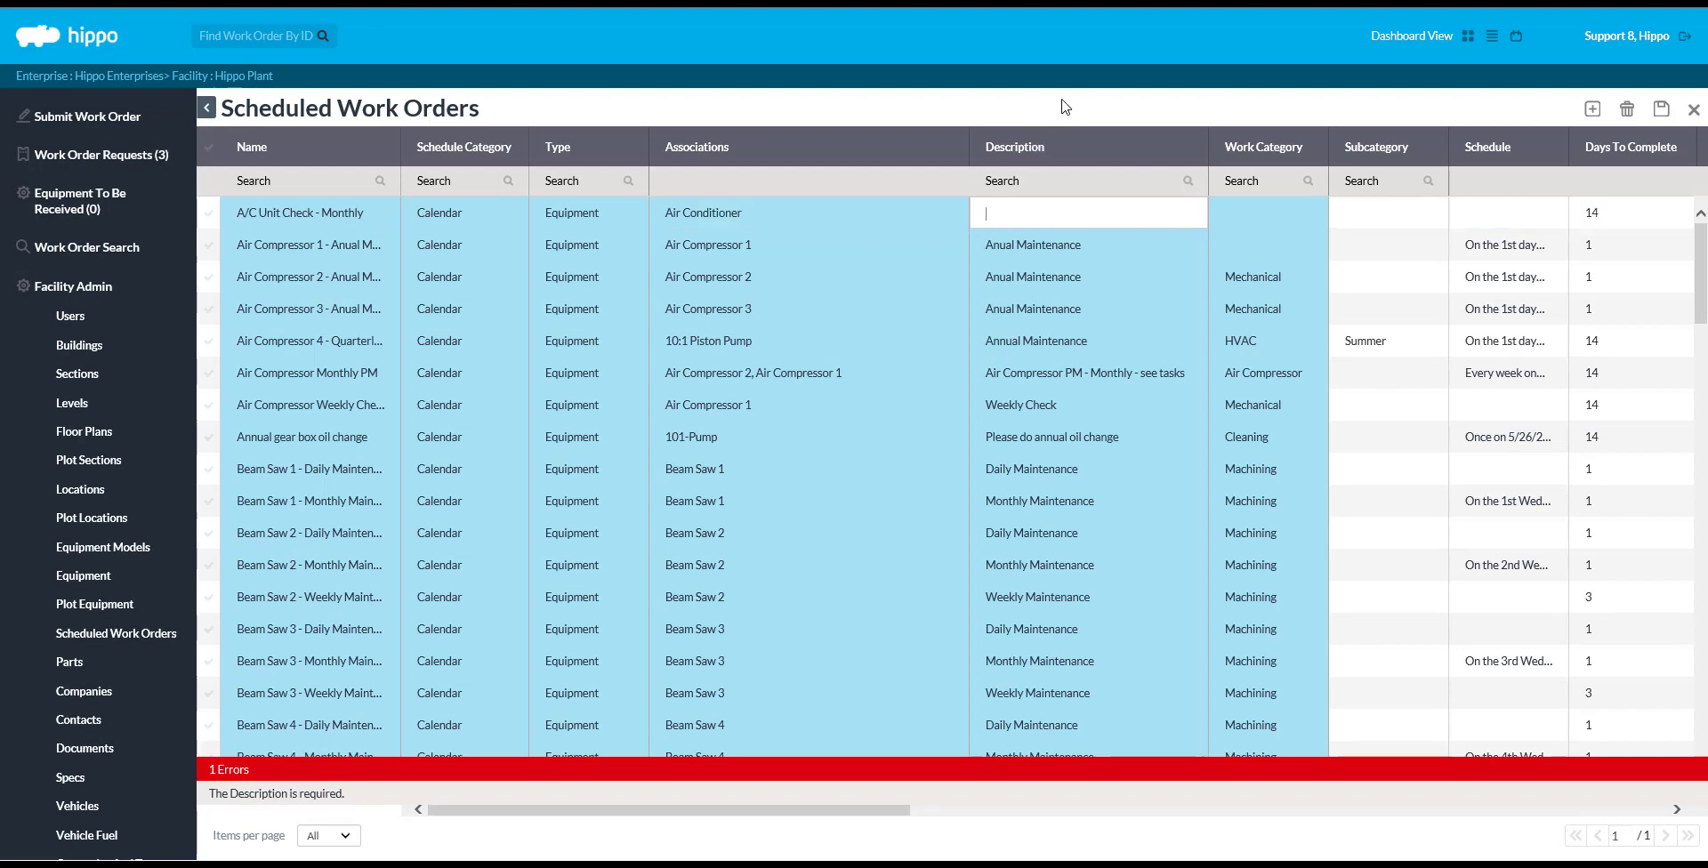
pyautogui.write('Monthly A/C Unit Inspection')
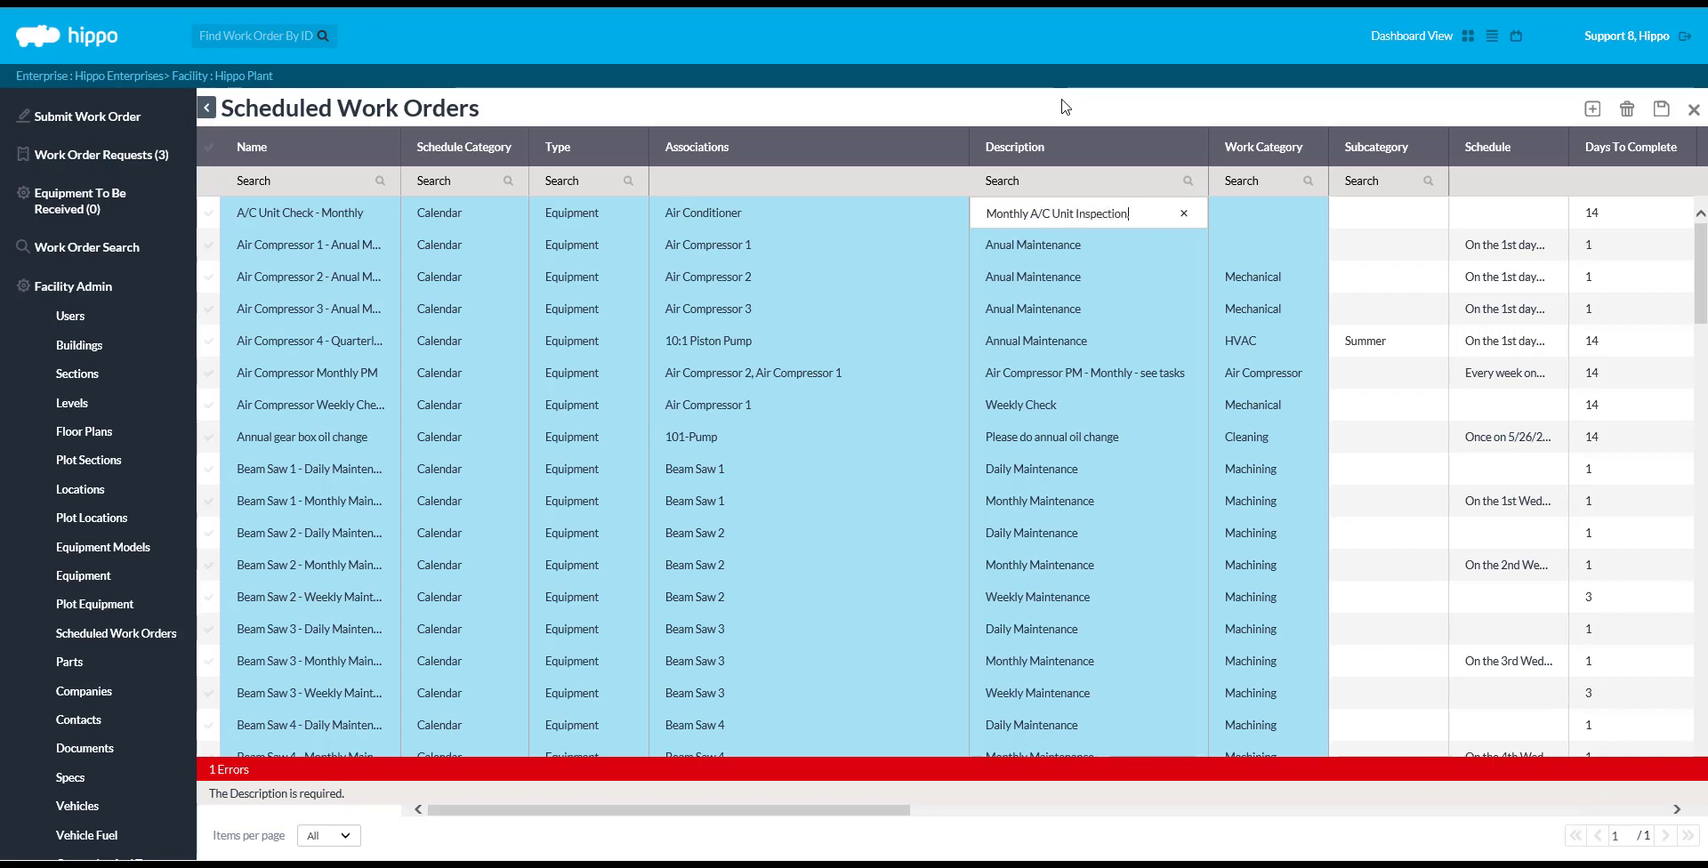
pyautogui.write('.')
pyautogui.press('BackSpace')
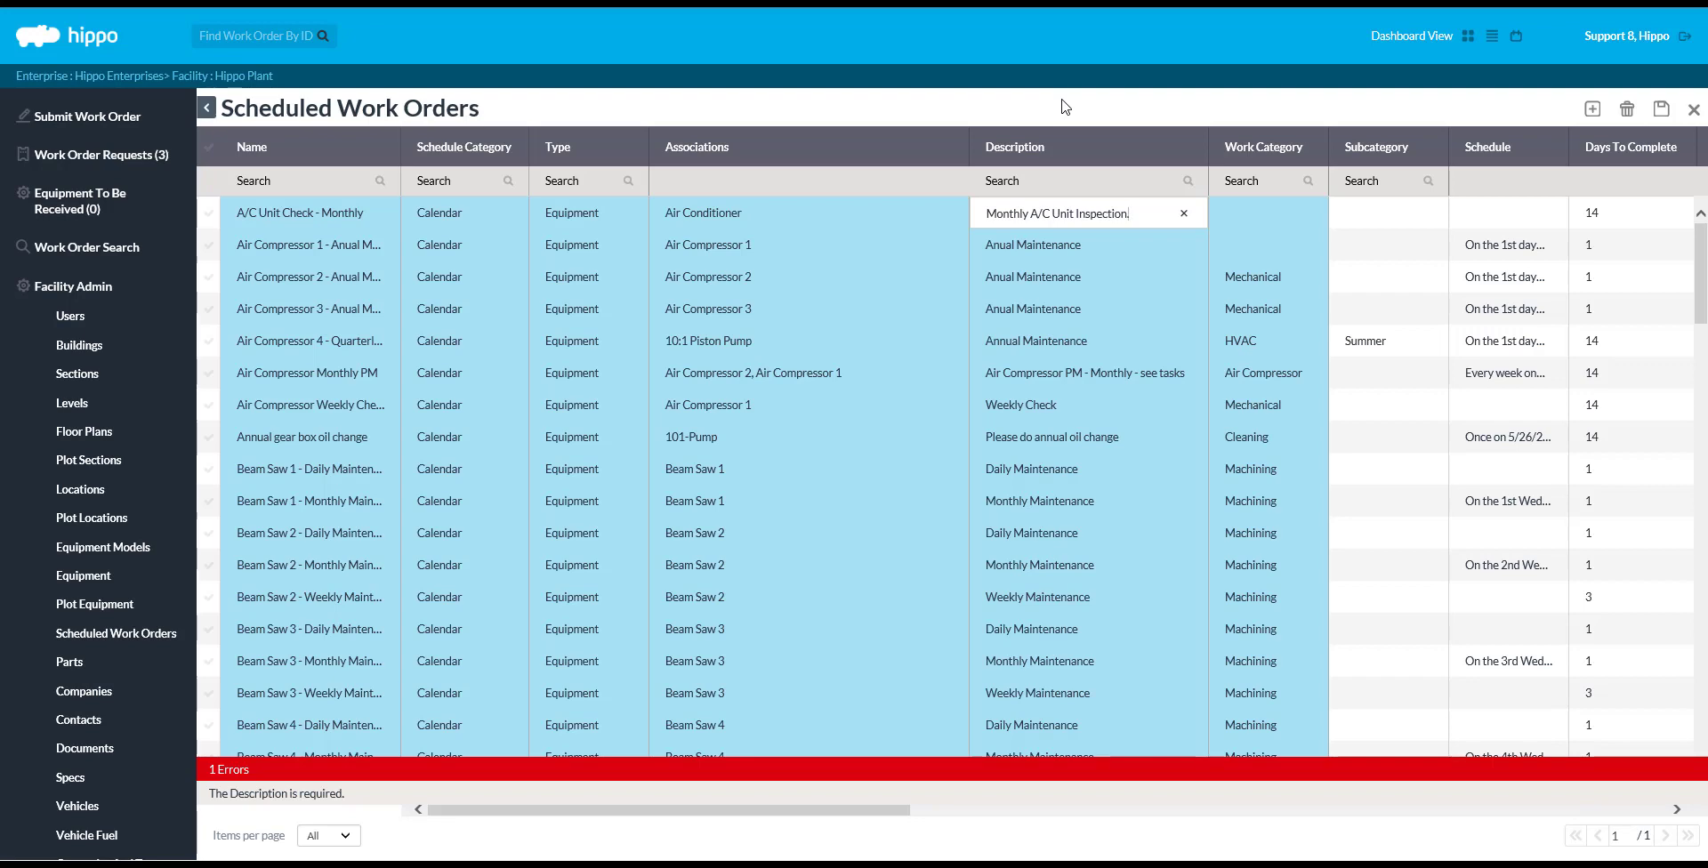
pyautogui.press('BackSpace')
pyautogui.click(1100, 110)
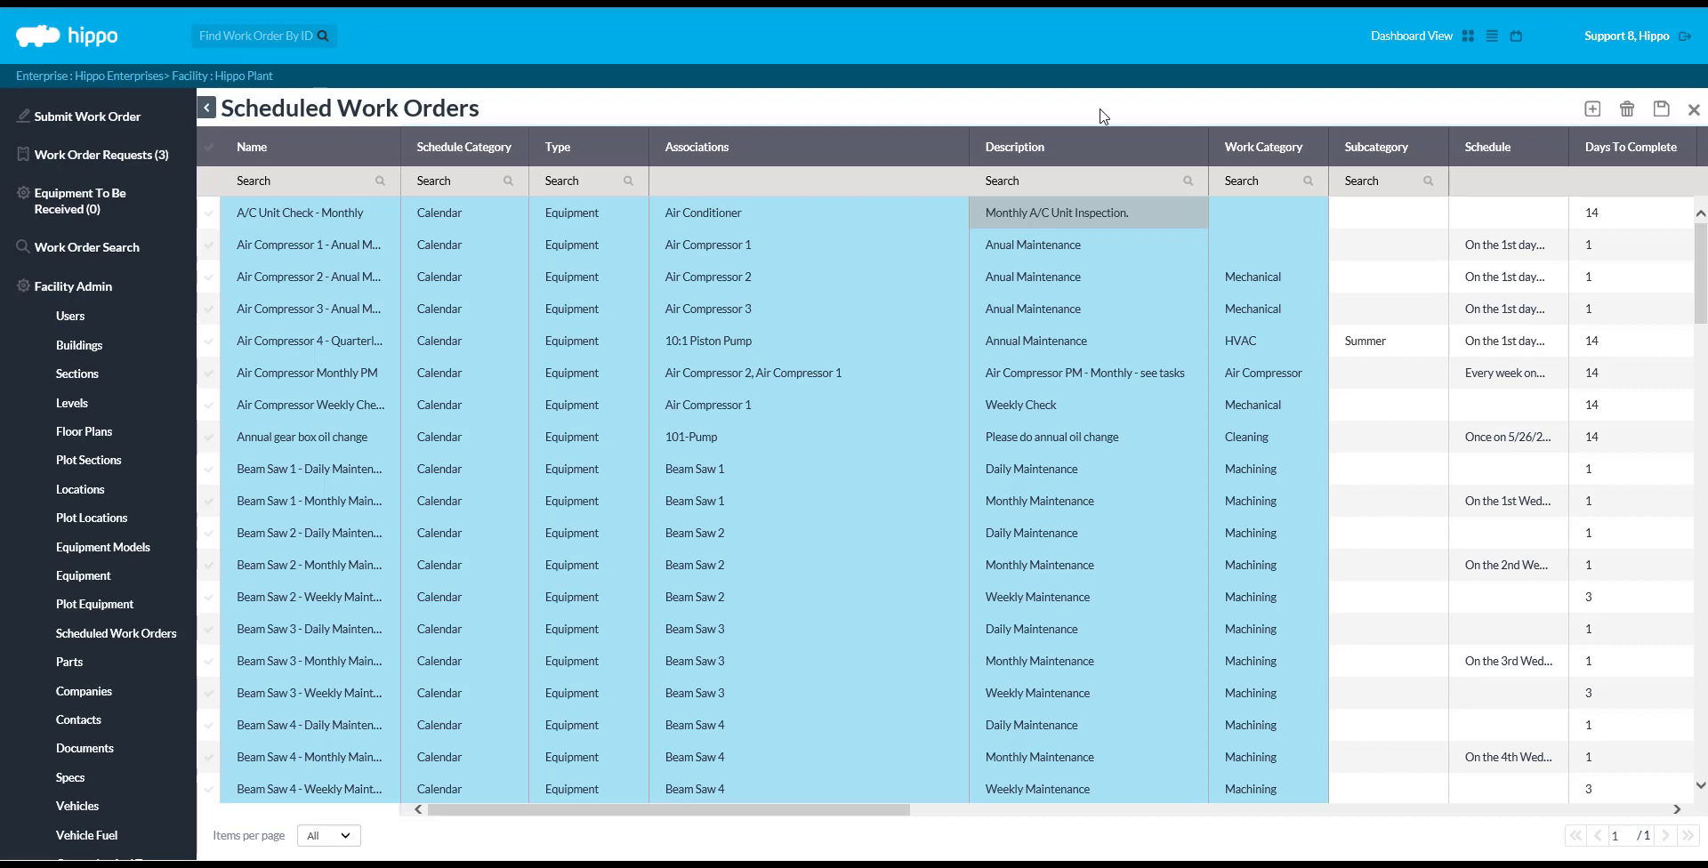
# Set the A/C Unit Check - Monthly order's work category to HVAC and save the scheduled work orders.
pyautogui.click(1277, 213)
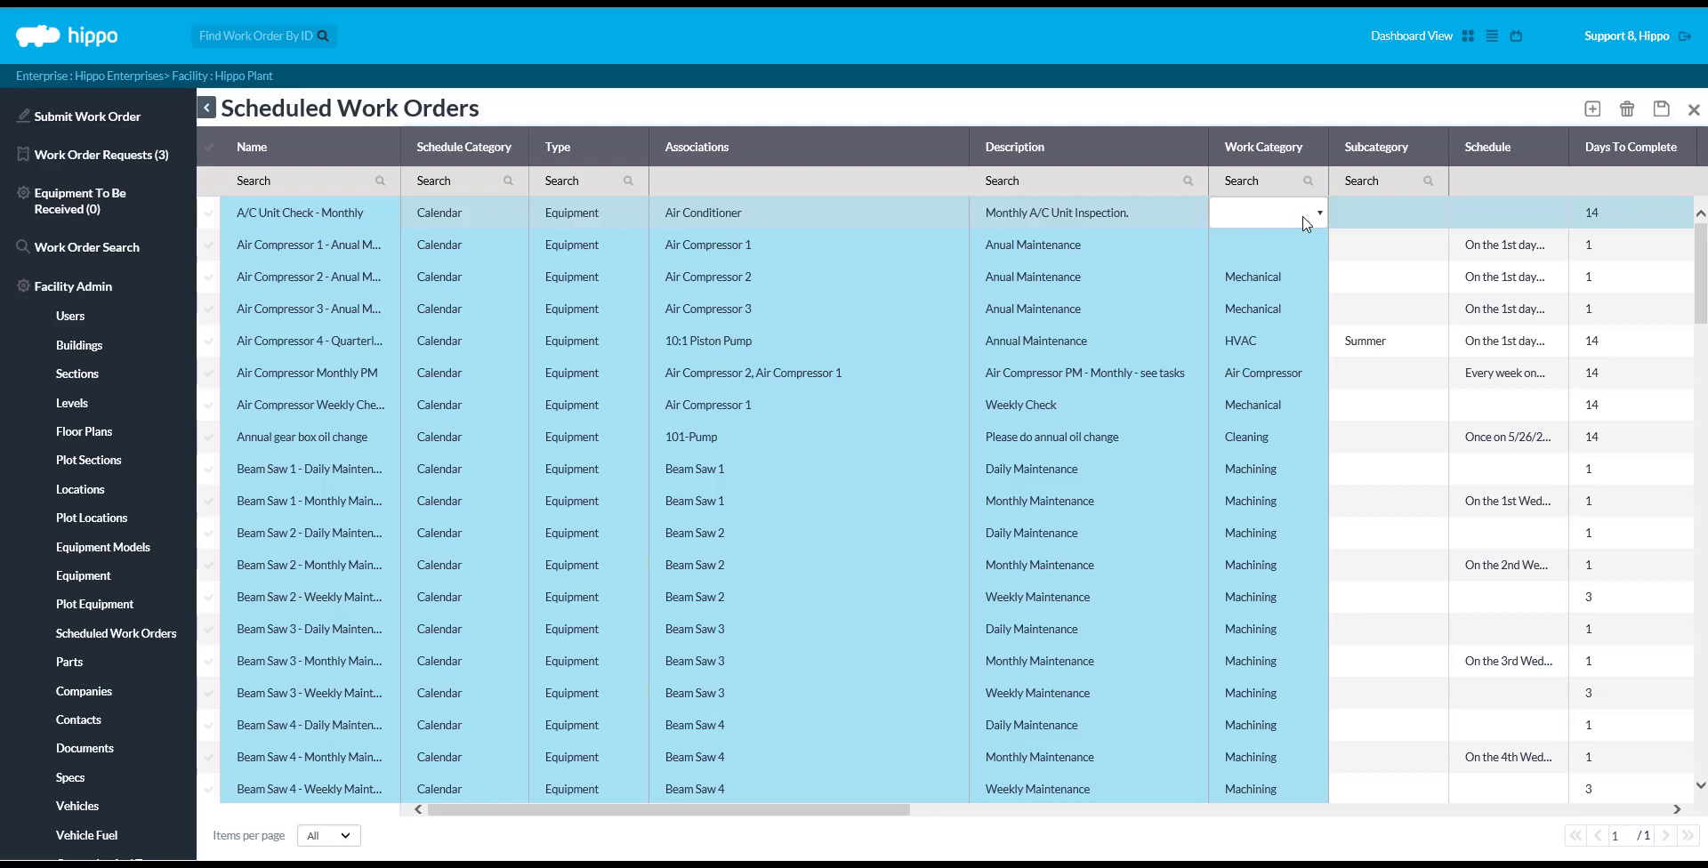
pyautogui.click(1305, 218)
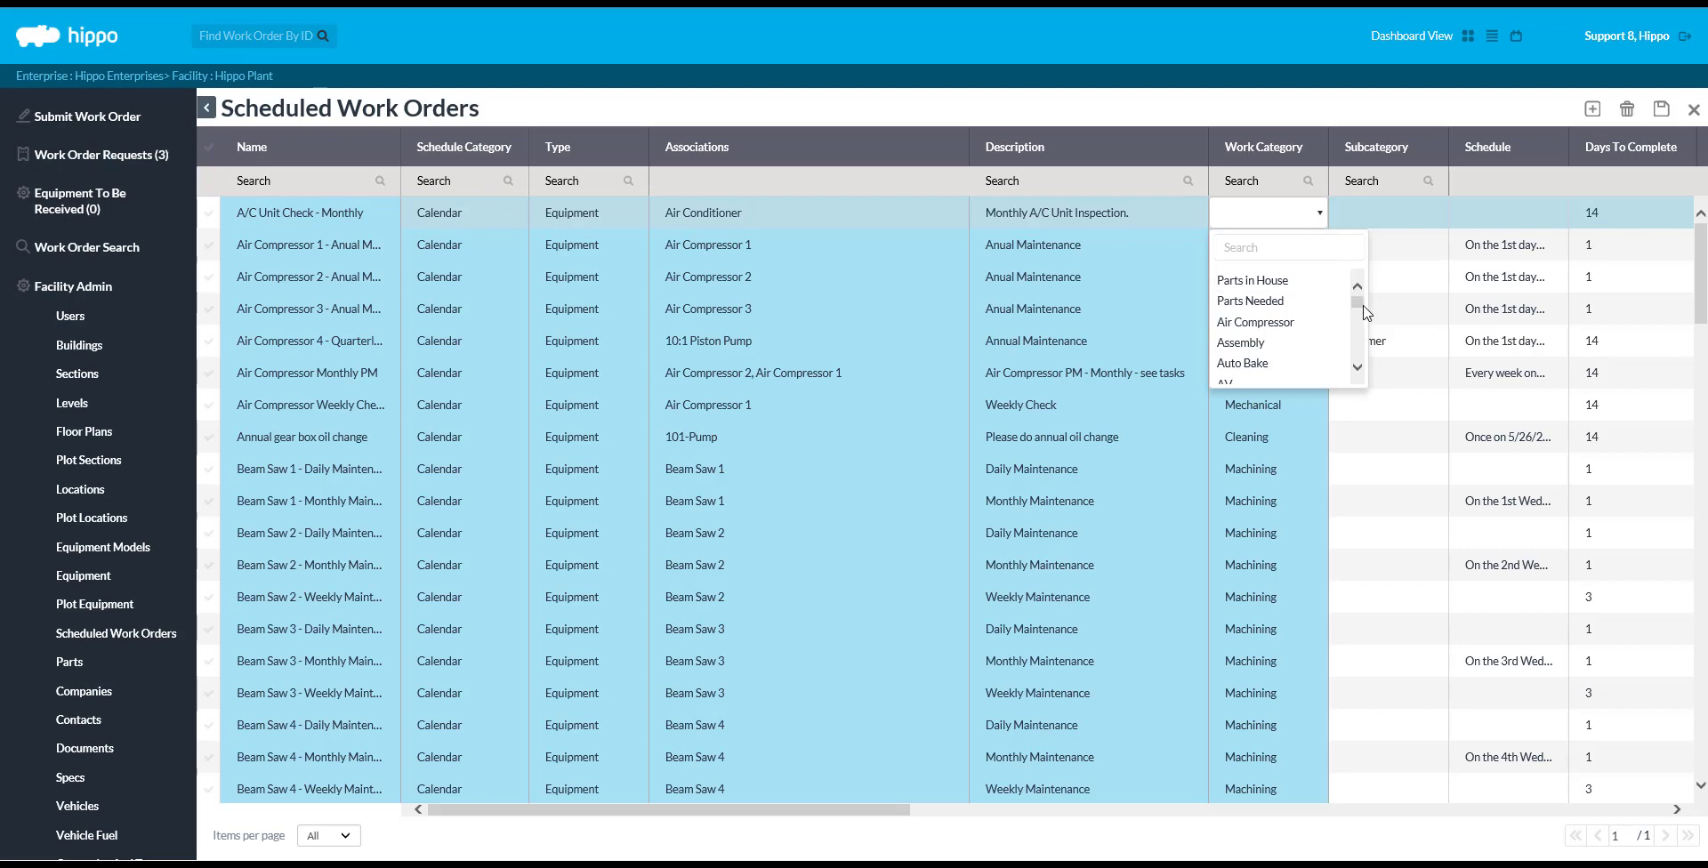
pyautogui.click(1359, 370)
pyautogui.scroll(-7, 1359, 370)
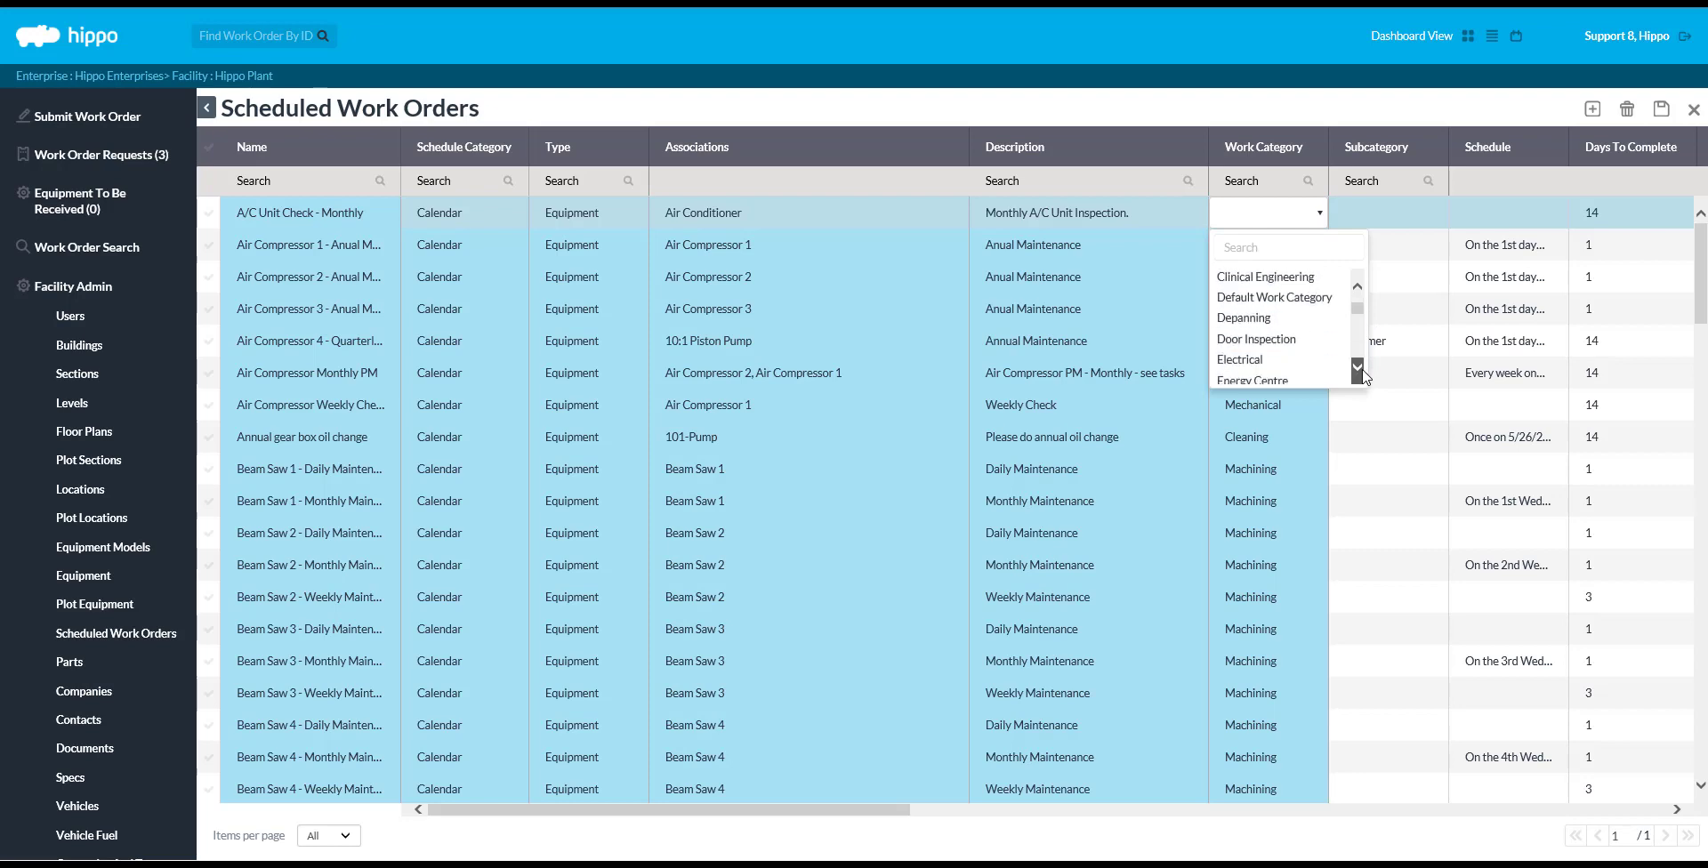
pyautogui.scroll(-4, 1360, 370)
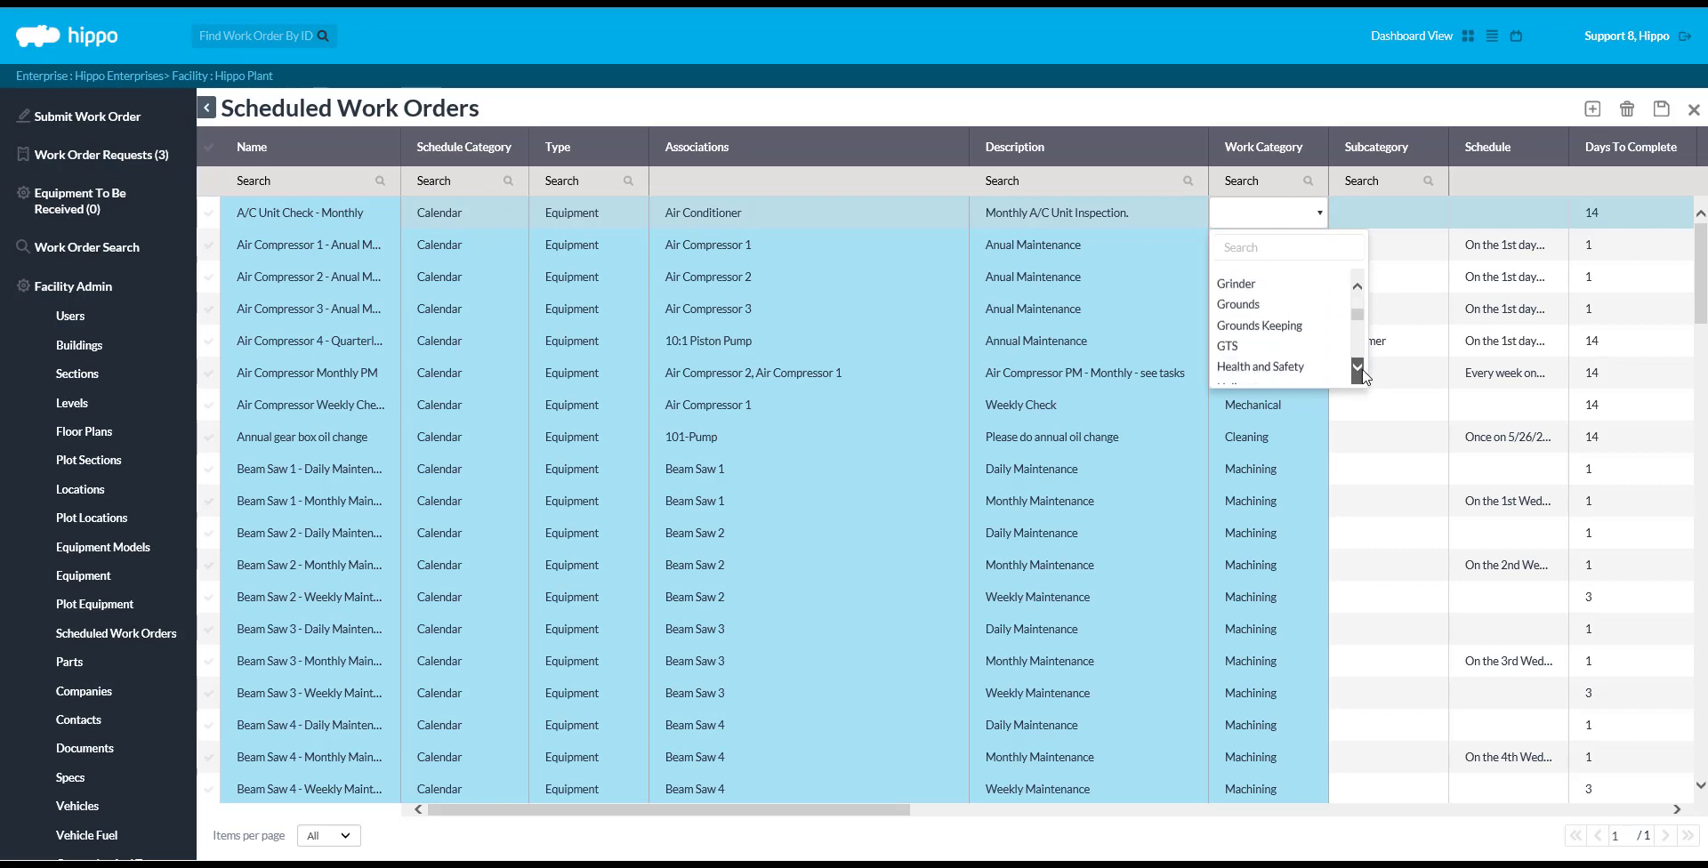
pyautogui.scroll(-2, 1359, 370)
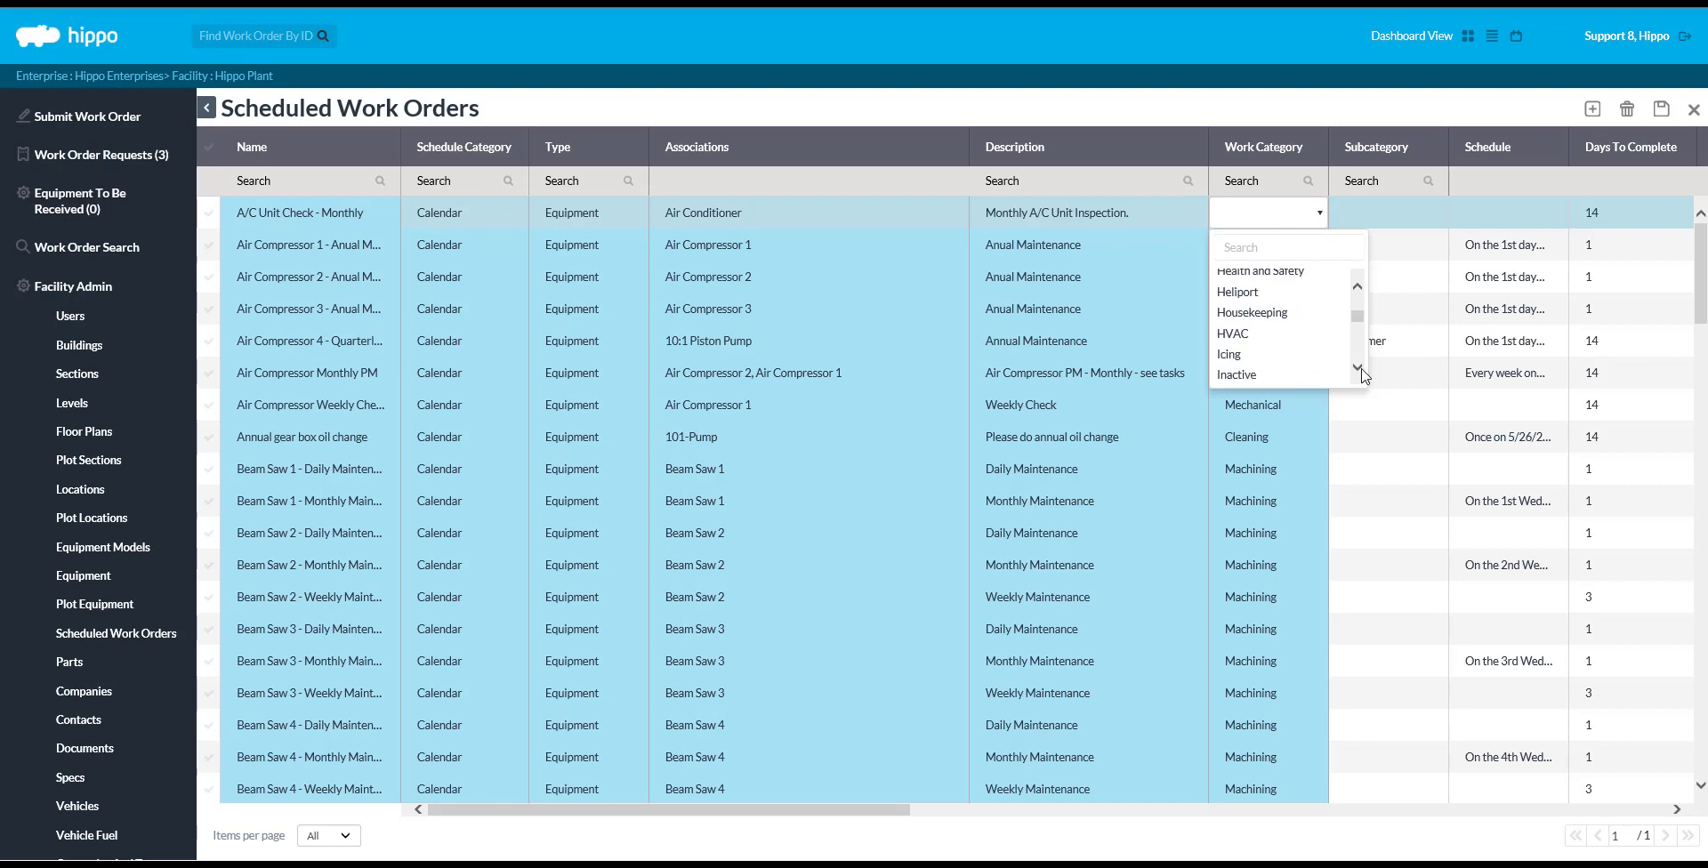
pyautogui.click(1321, 342)
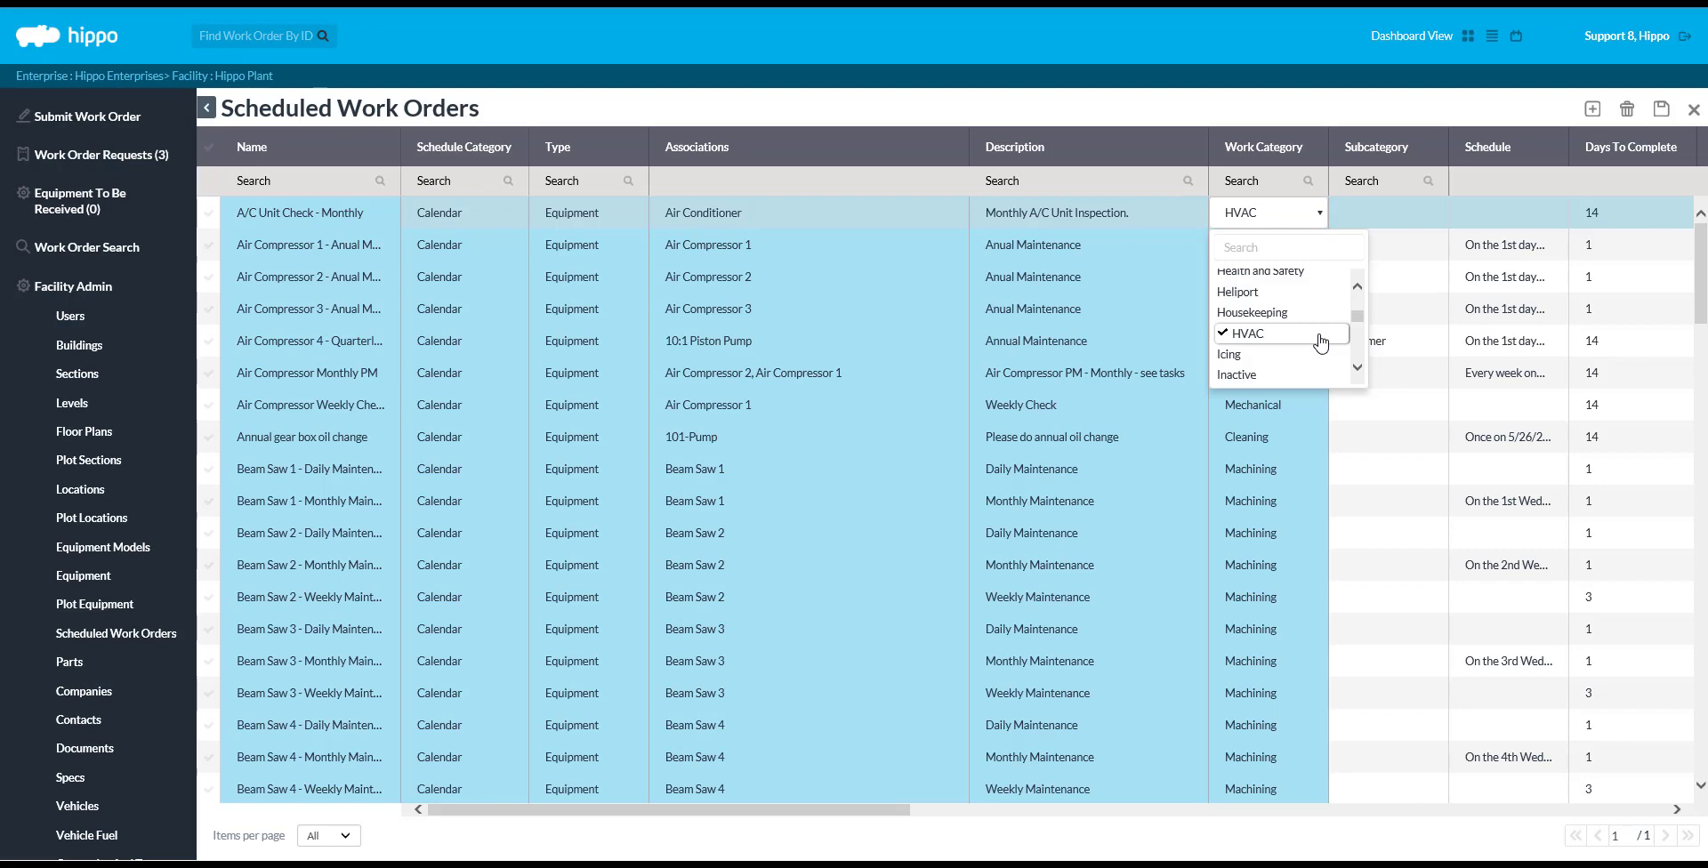
pyautogui.click(1661, 110)
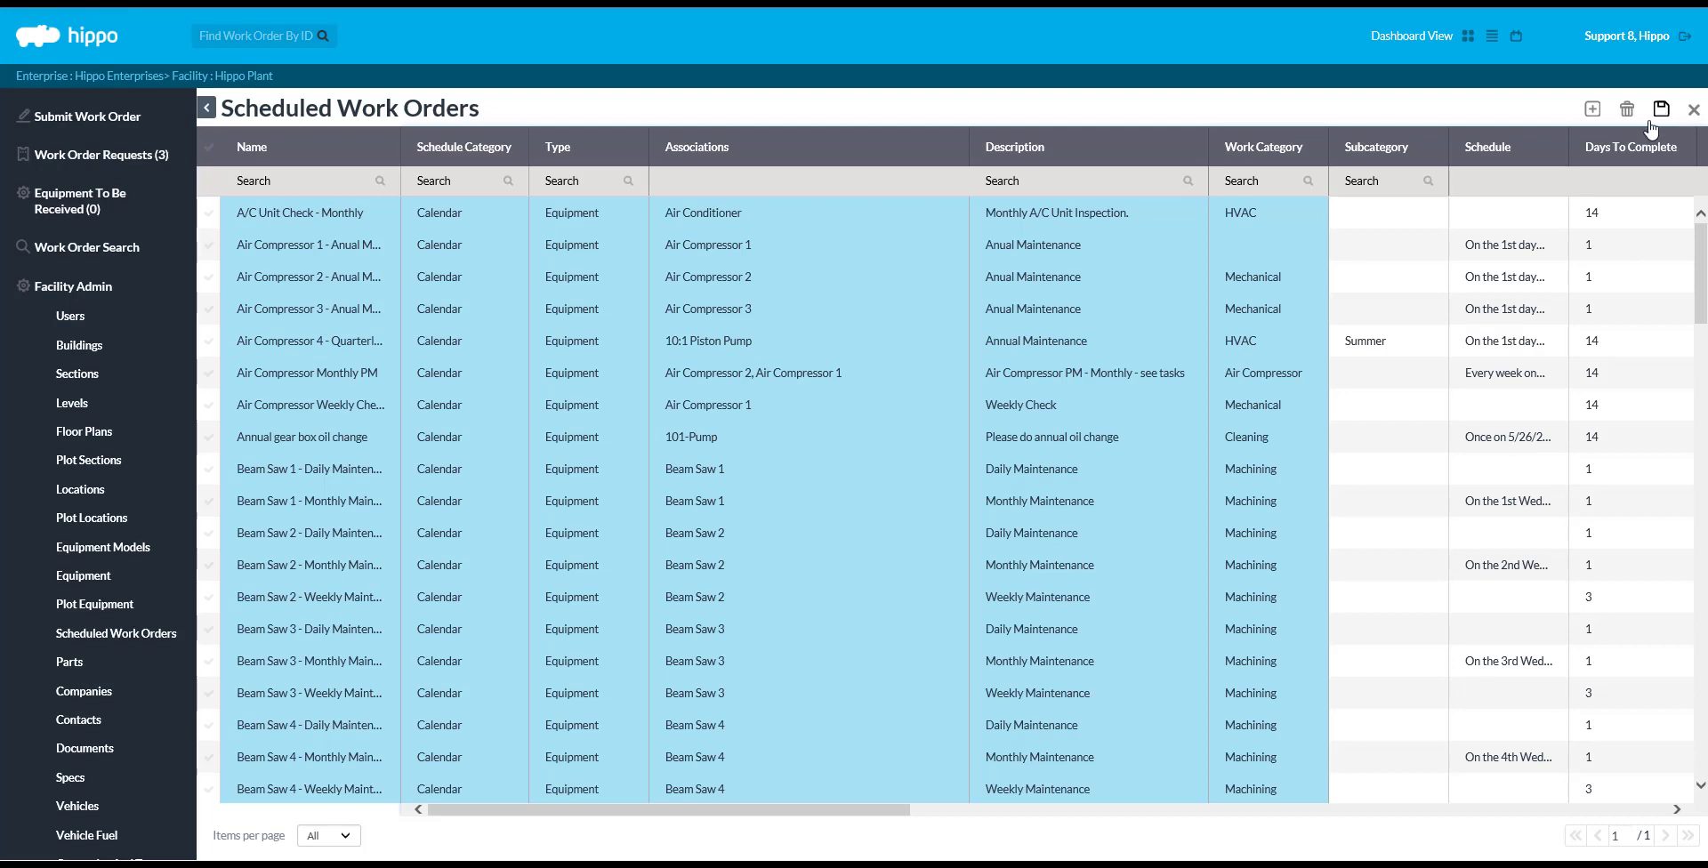
# Set the subcategory of the A/C Unit Check - Monthly order to Summer.
pyautogui.moveTo(623, 817); pyautogui.dragTo(889, 855)
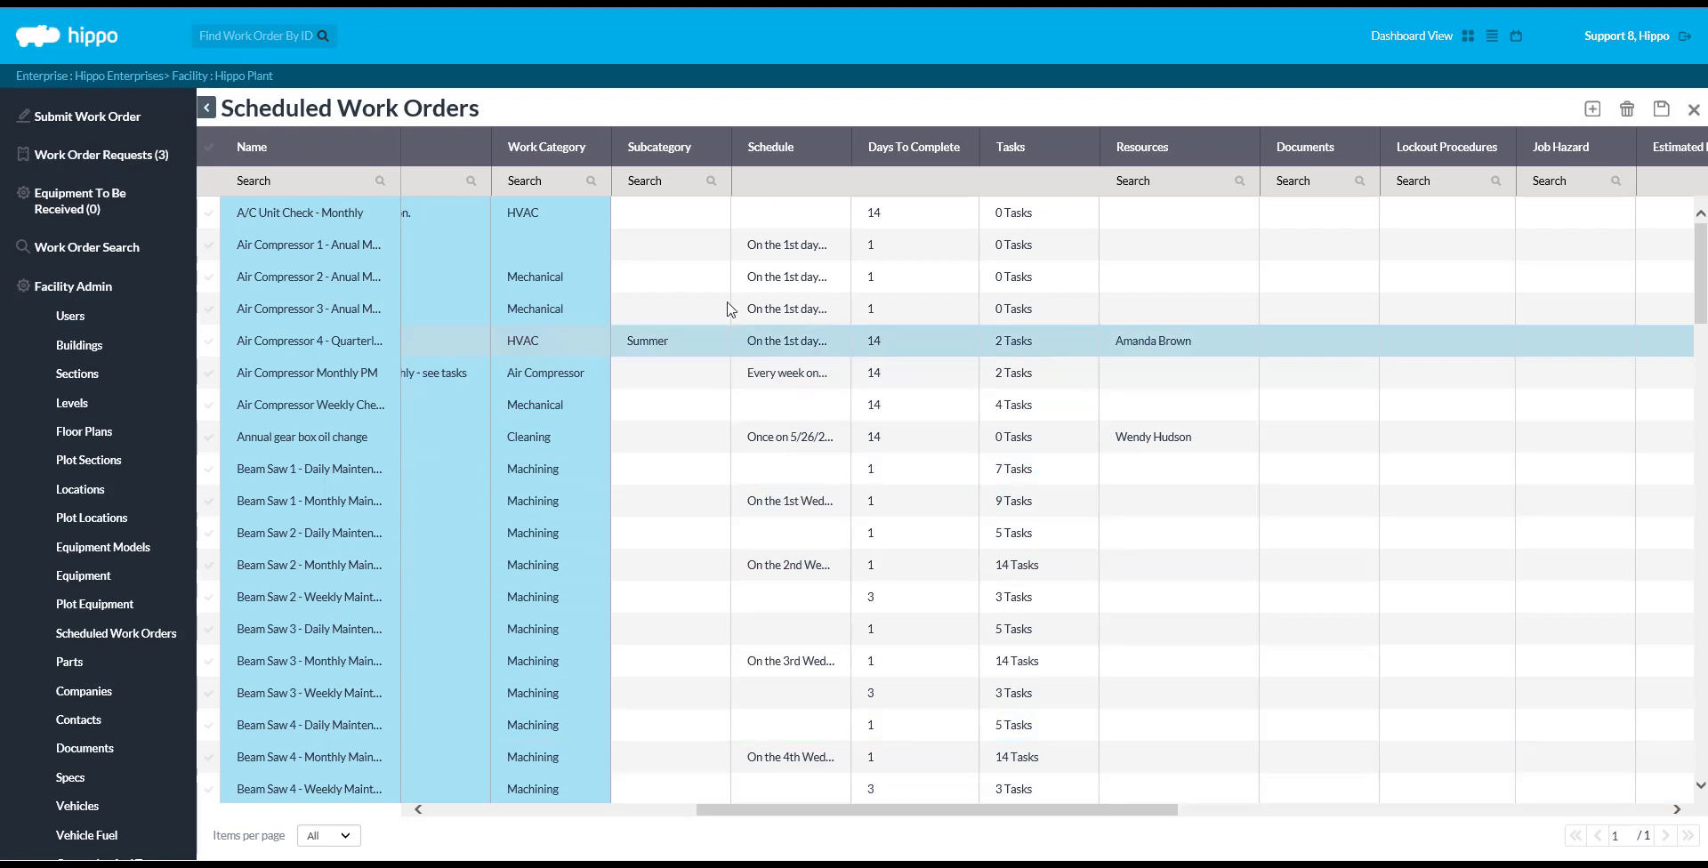
pyautogui.click(717, 217)
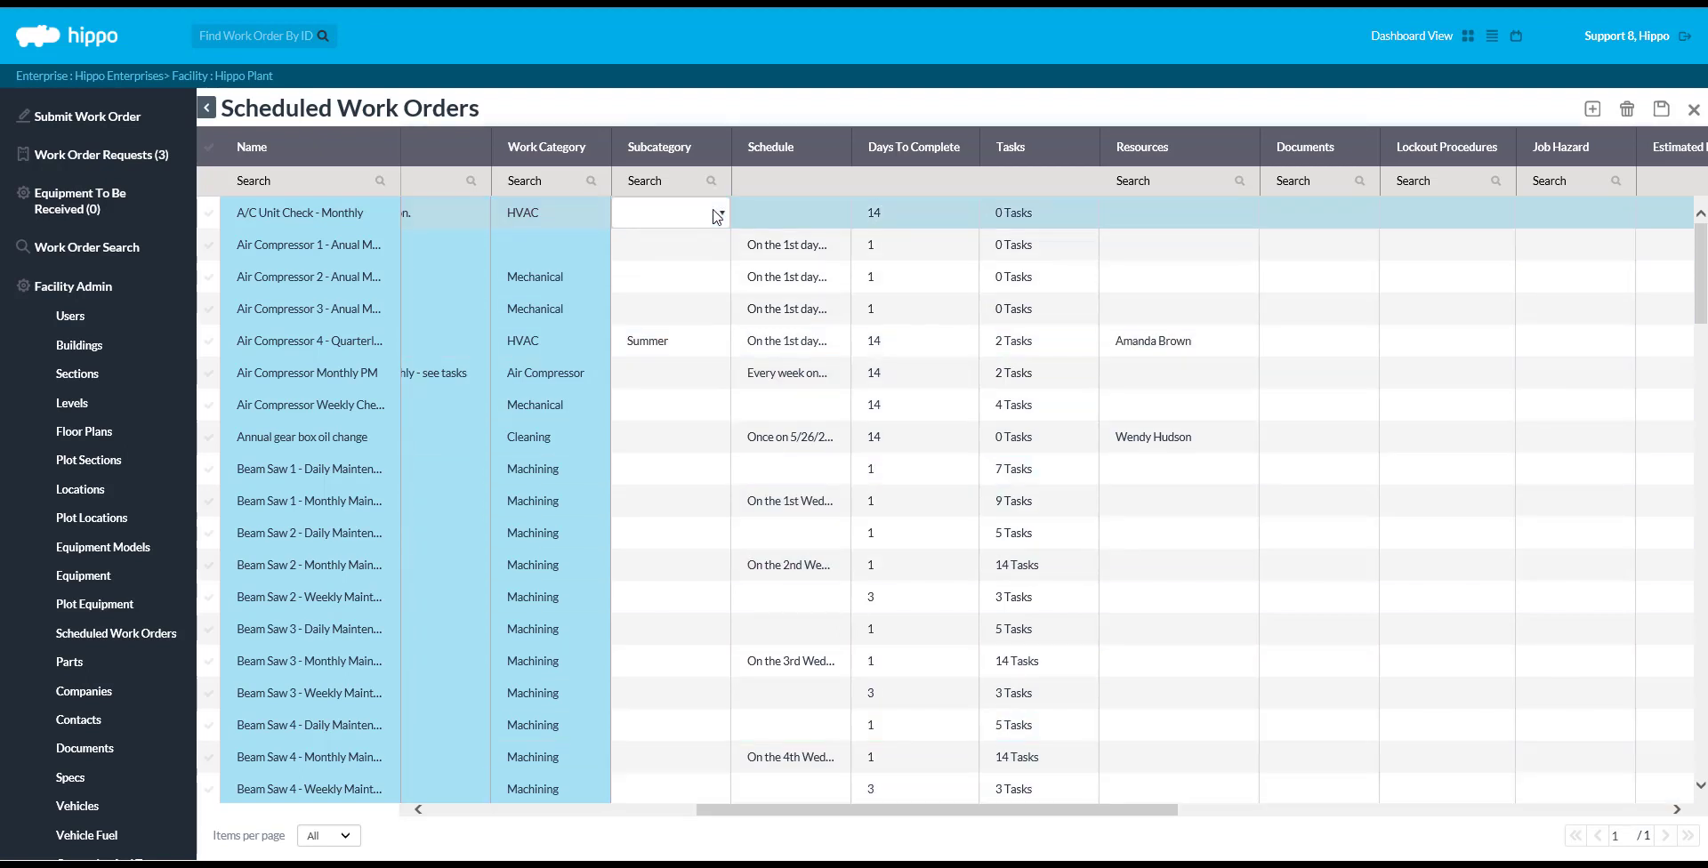
pyautogui.click(717, 216)
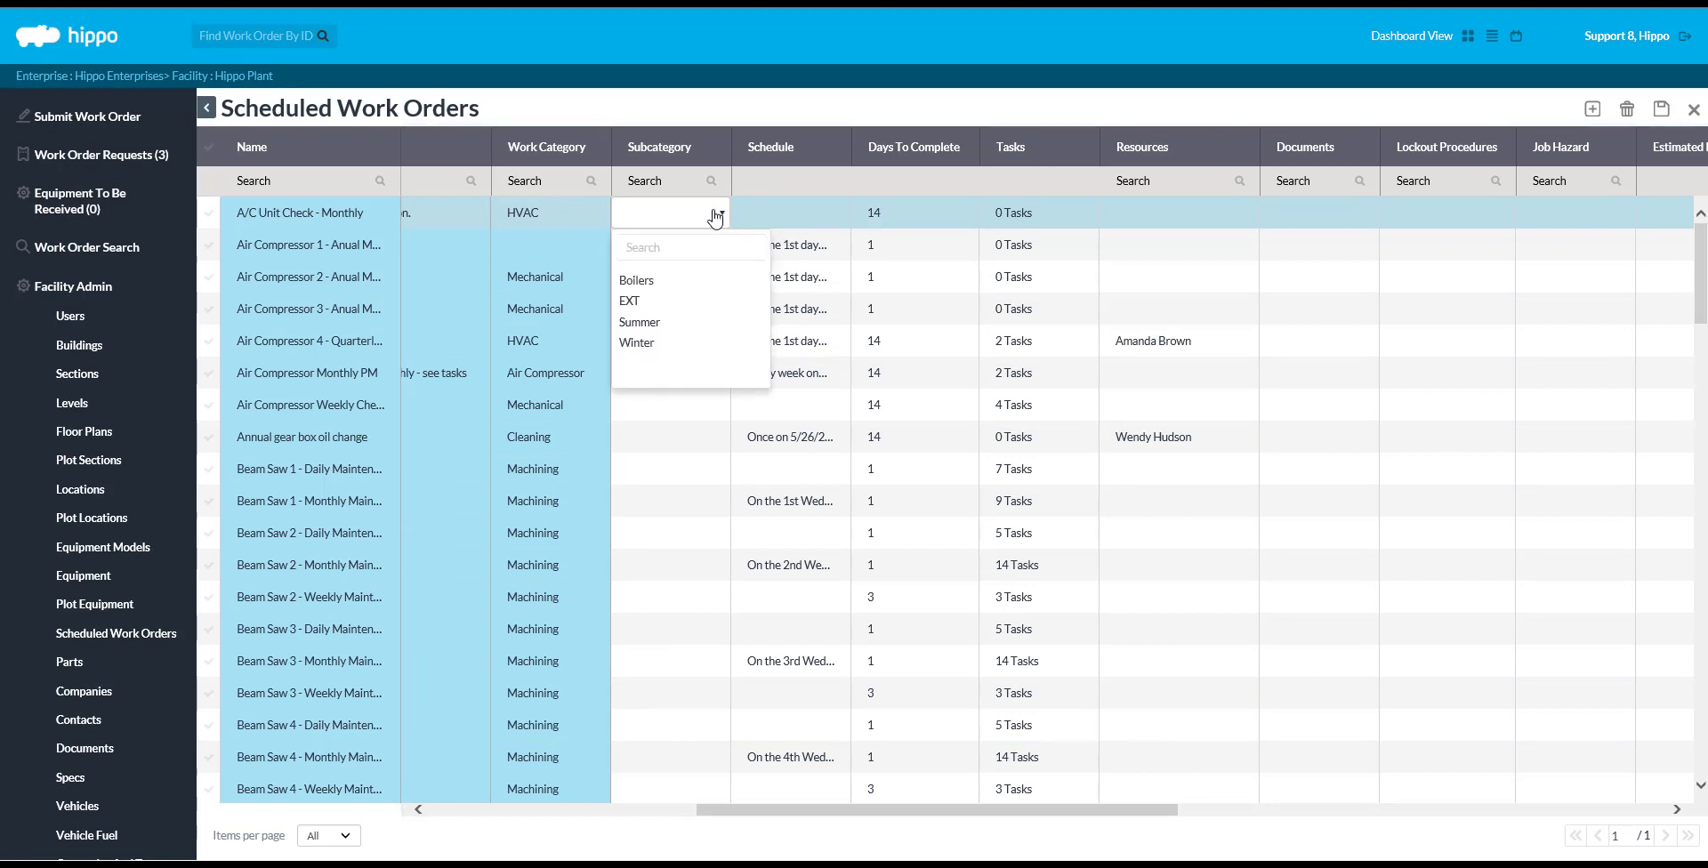
pyautogui.click(696, 323)
# Add a calendar-based schedule of the Monthly kind to the A/C Unit Check - Monthly order, occurring on the 1st day of January.
pyautogui.click(813, 213)
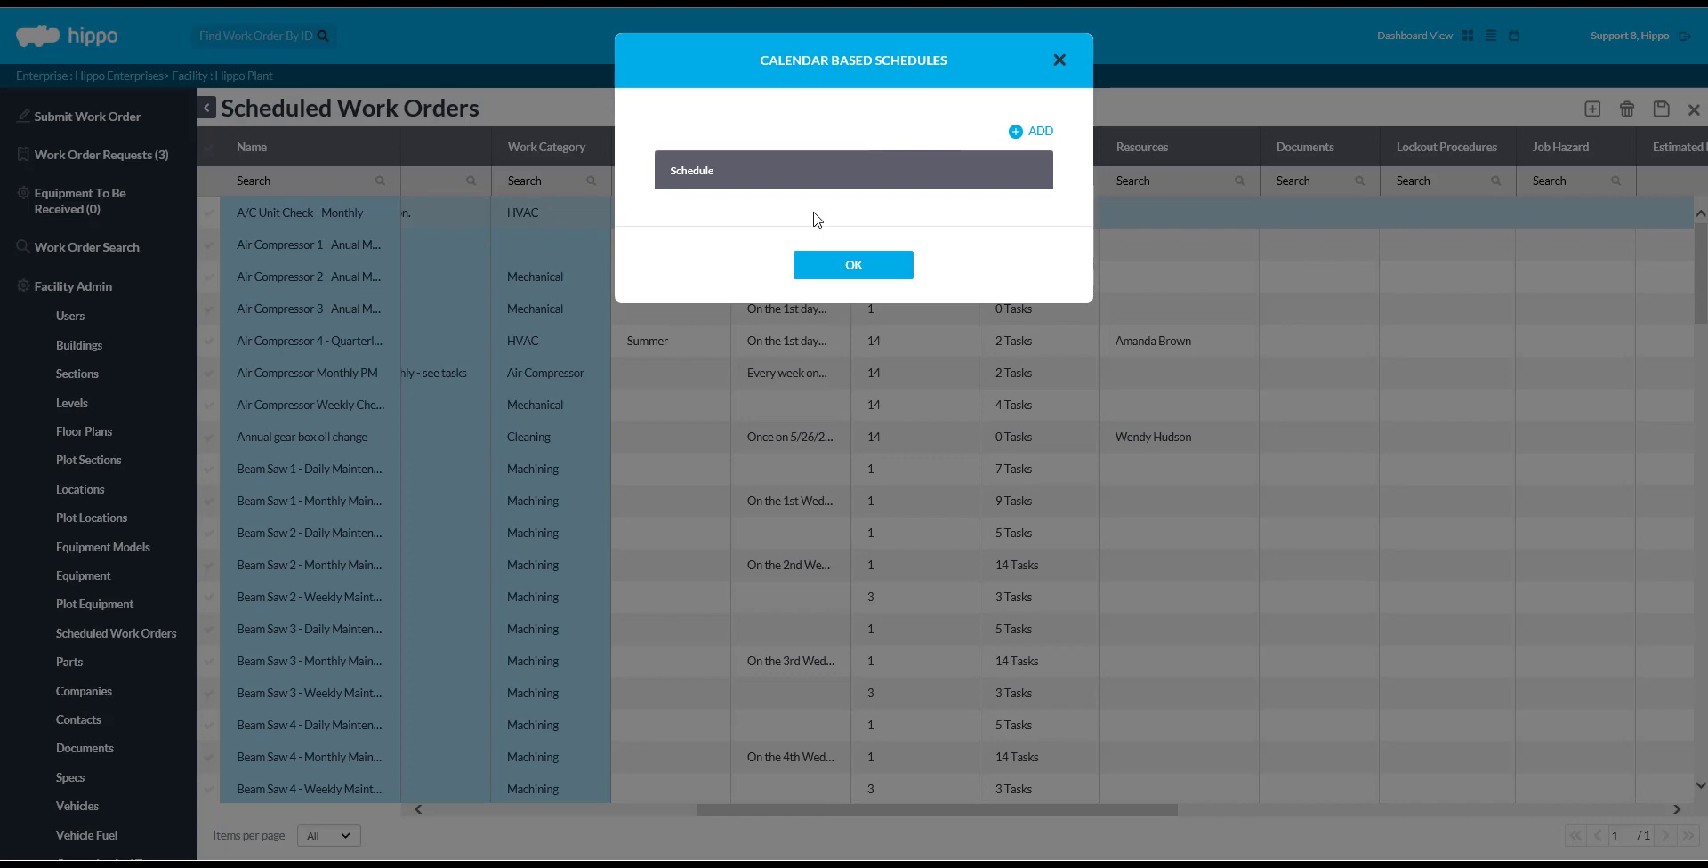
pyautogui.click(1018, 135)
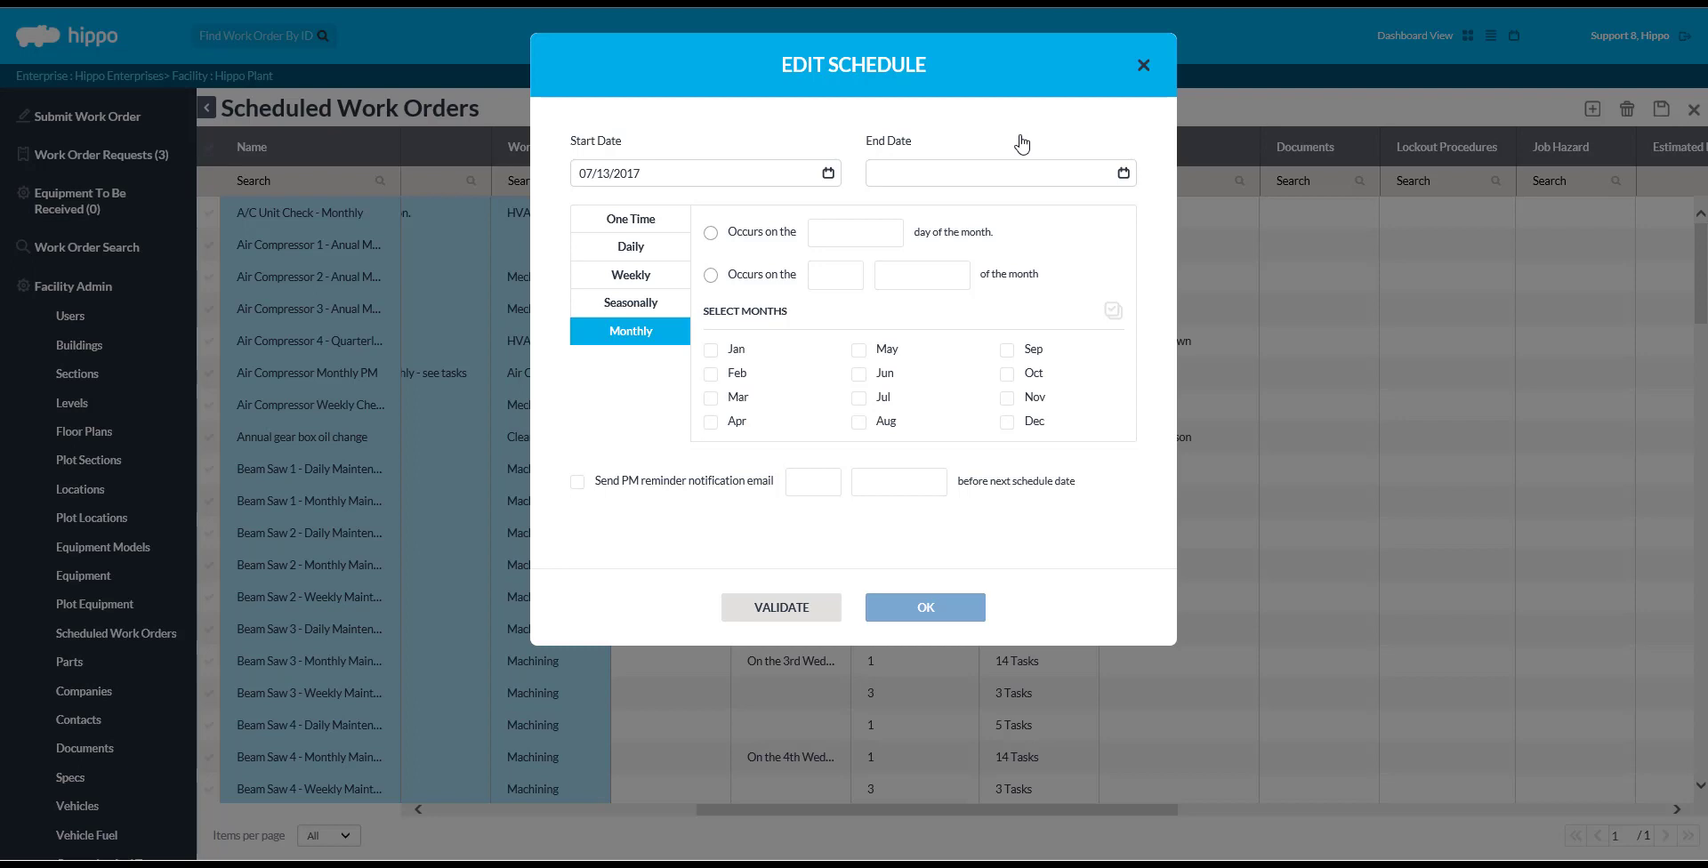
pyautogui.click(711, 233)
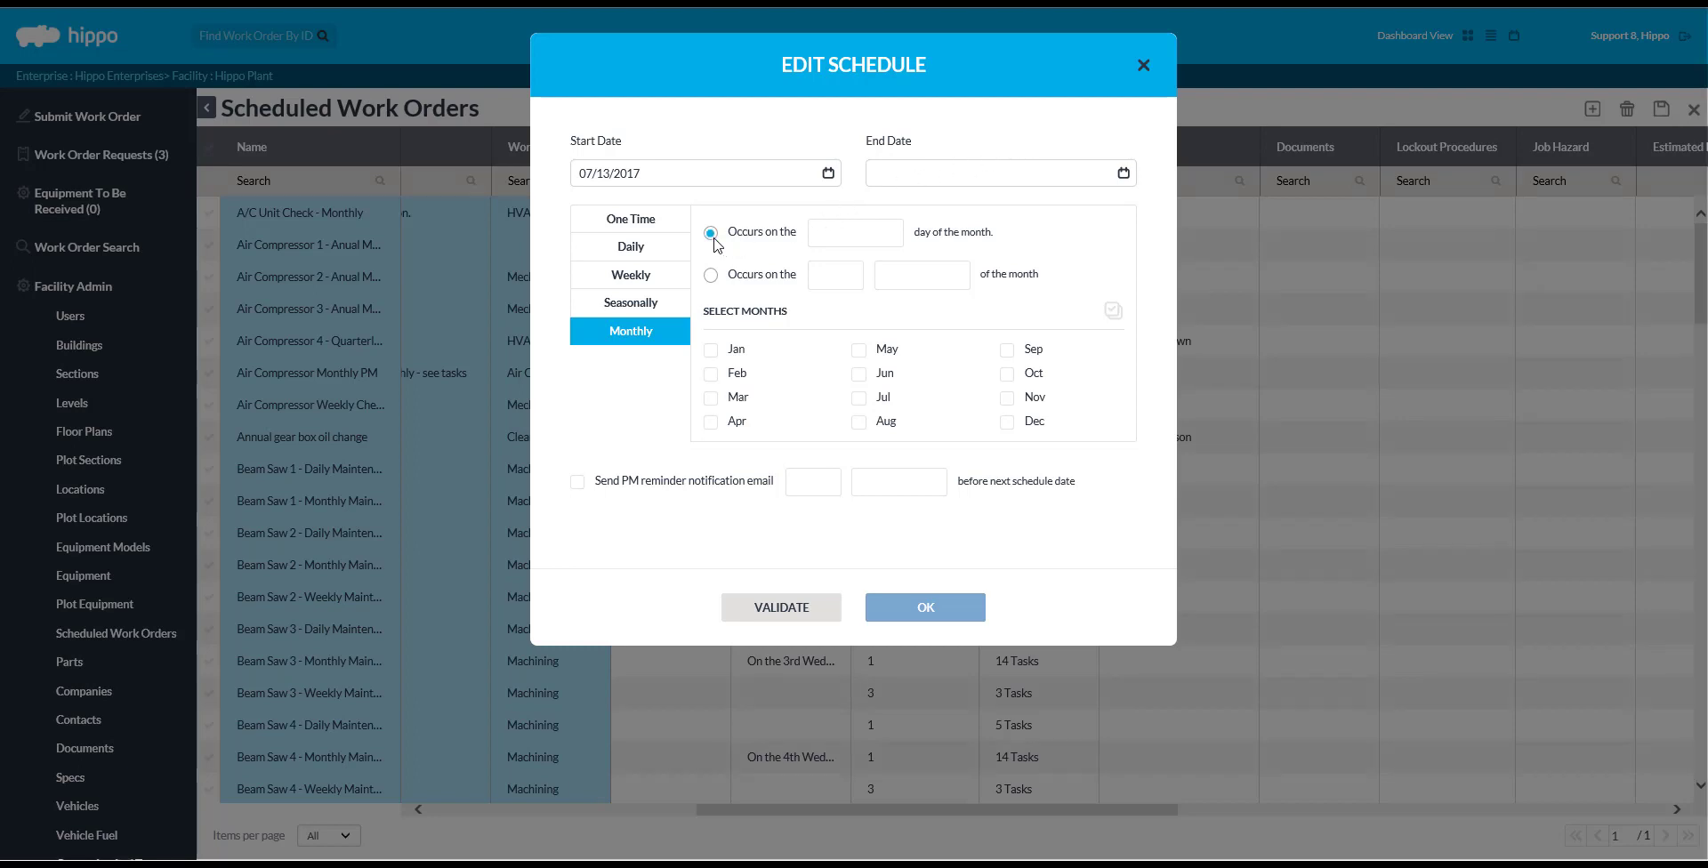
pyautogui.click(856, 238)
pyautogui.click(860, 248)
pyautogui.click(711, 349)
pyautogui.click(1112, 312)
pyautogui.click(1112, 311)
# Send a PM reminder notification email 3 days before the next schedule date, and validate and accept the schedule.
pyautogui.click(943, 494)
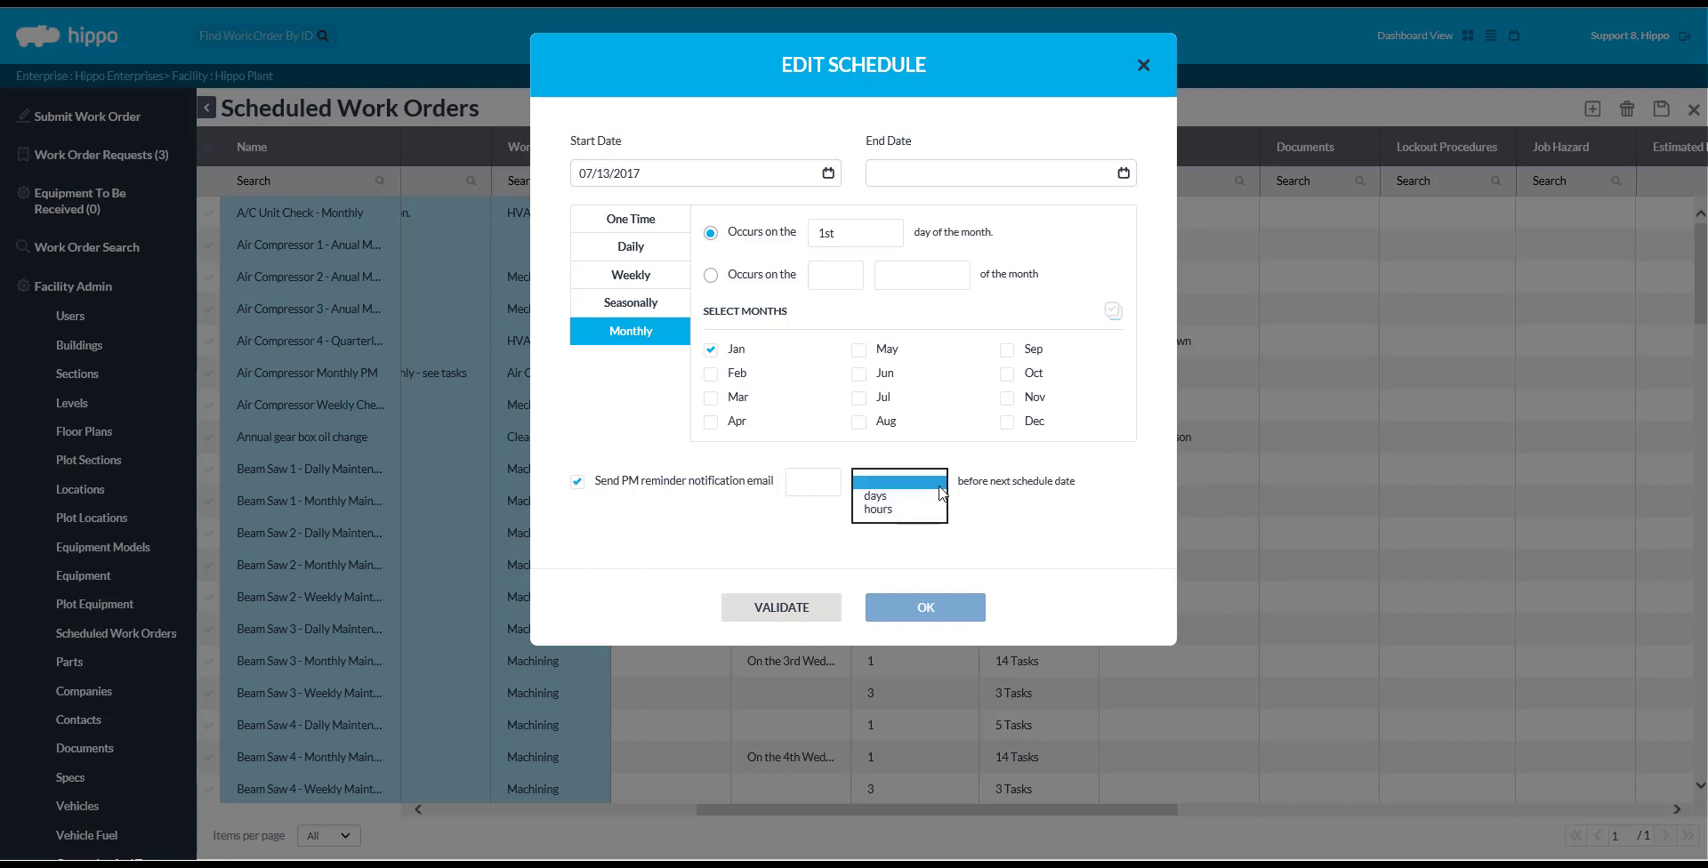
pyautogui.click(941, 498)
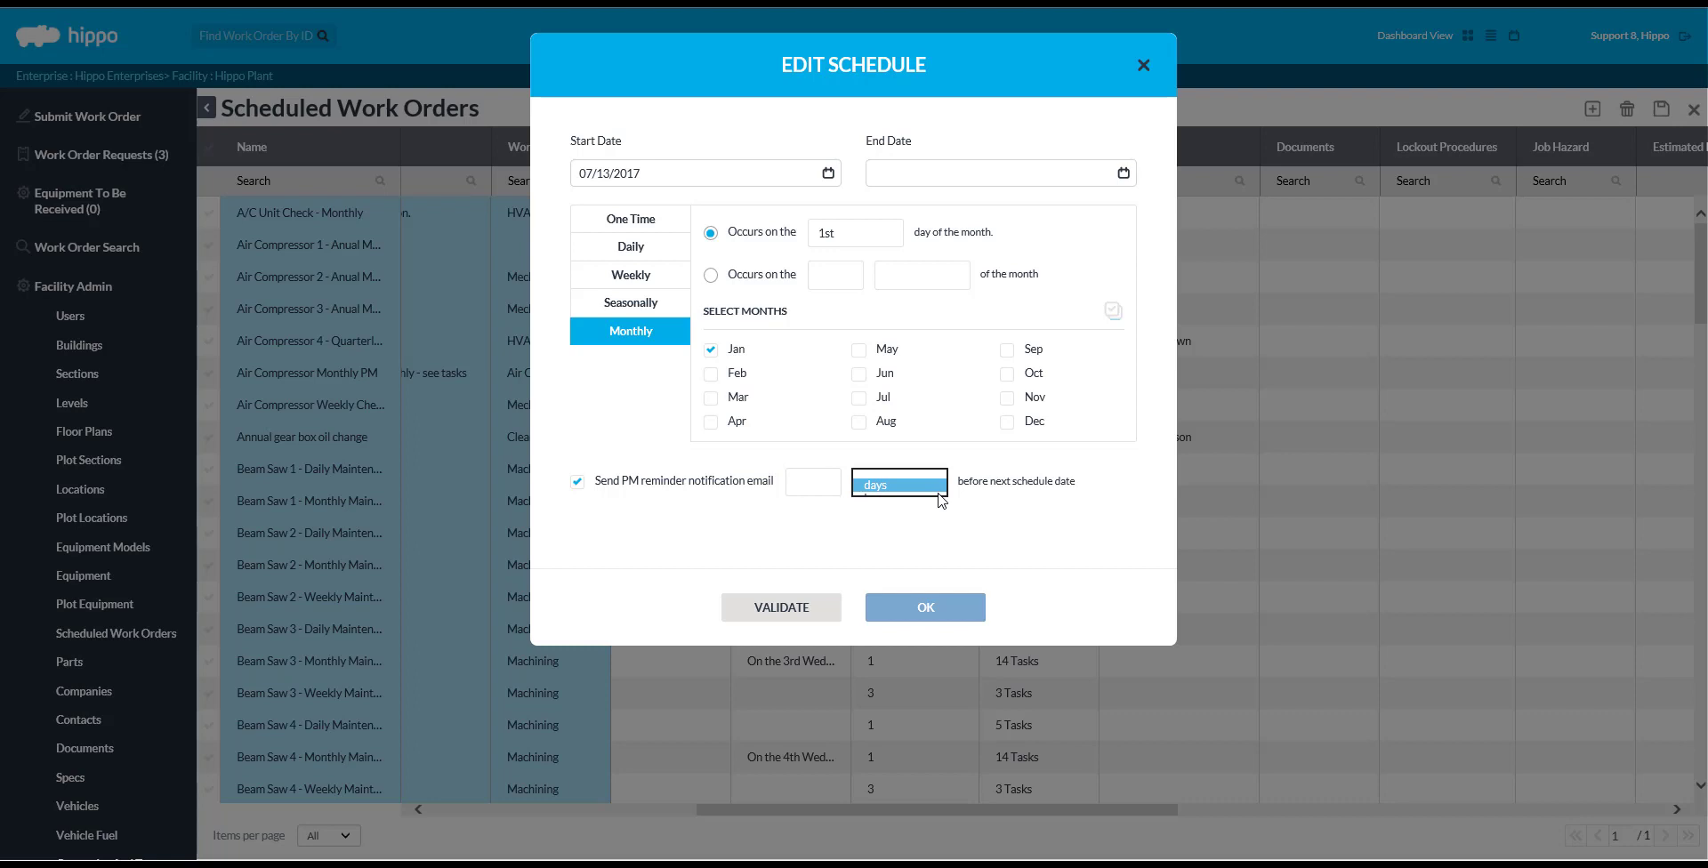
pyautogui.click(827, 483)
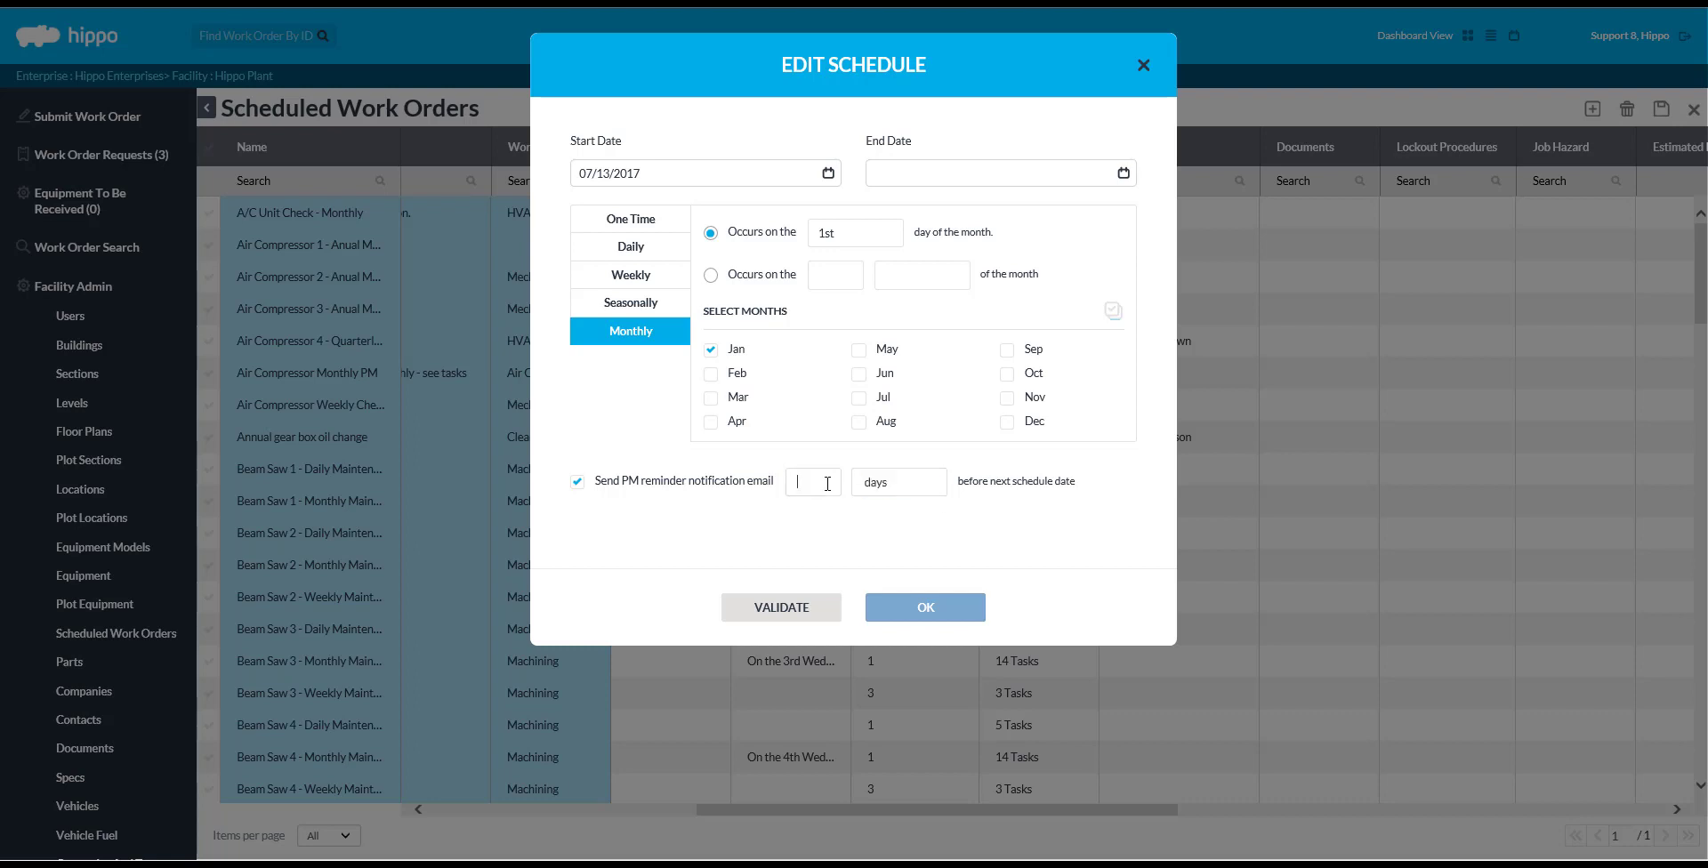
pyautogui.write('3')
pyautogui.click(794, 623)
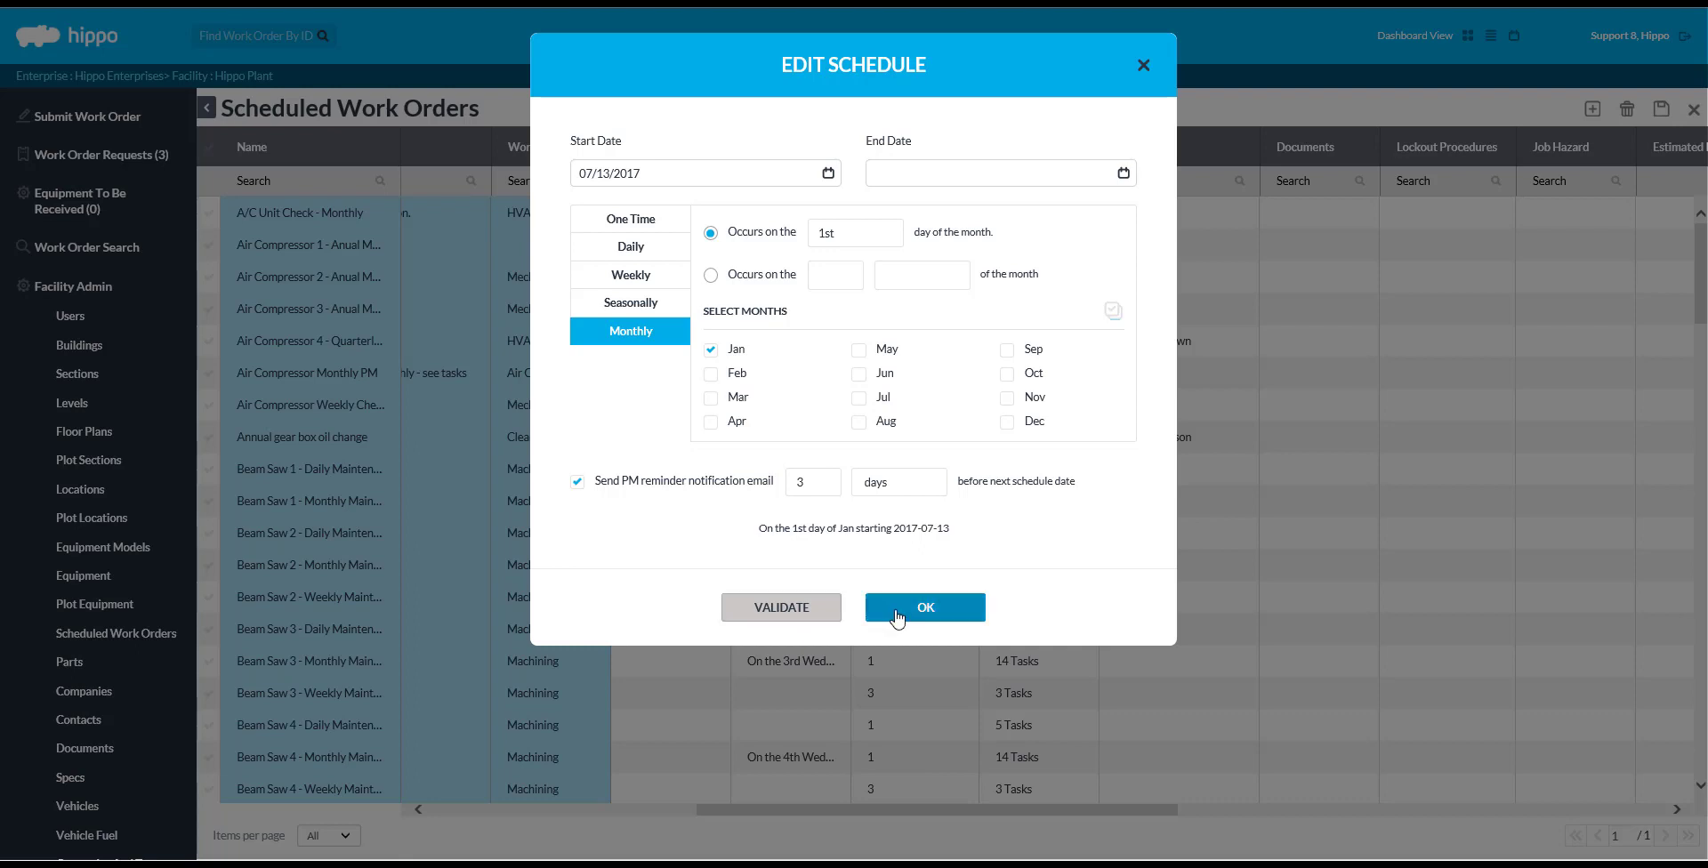
pyautogui.click(926, 614)
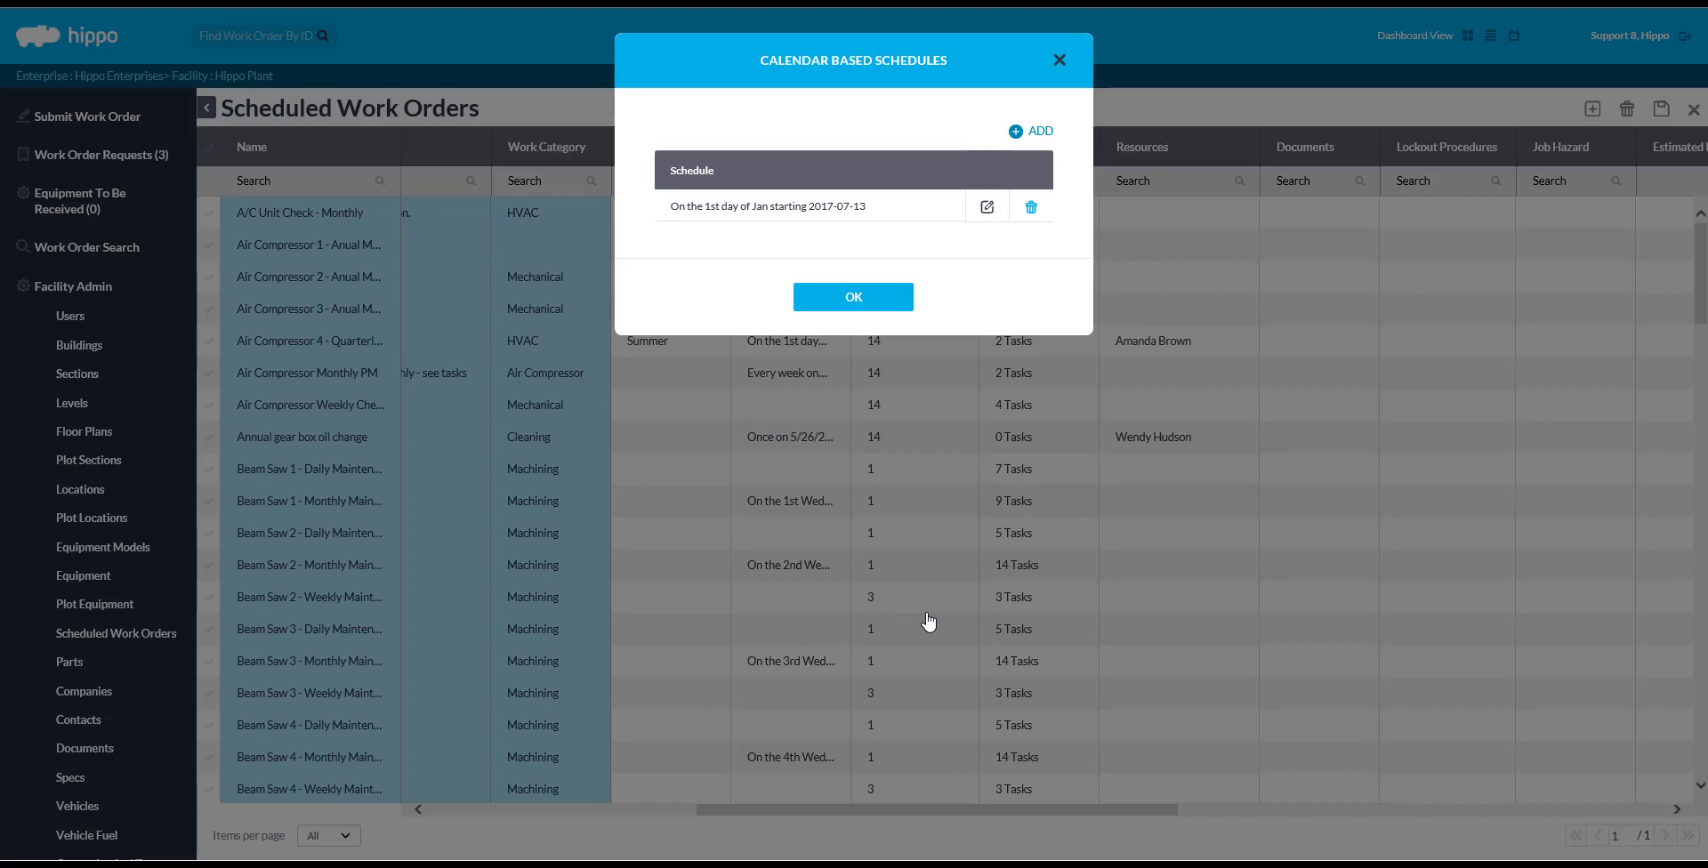
pyautogui.click(856, 304)
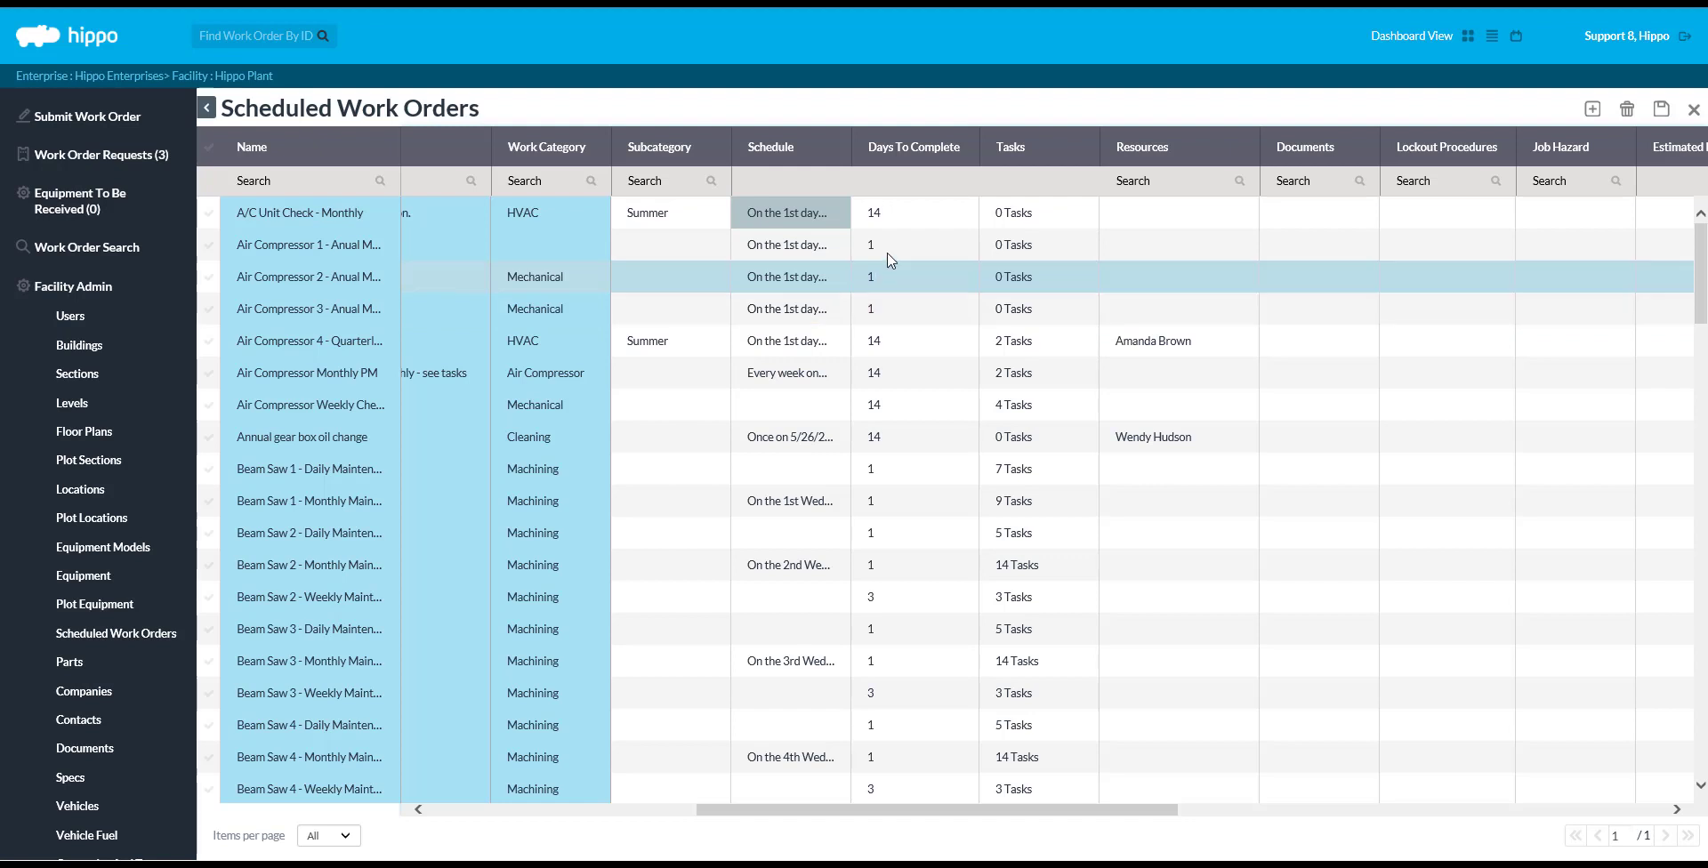
# Set the days to complete for the A/C Unit Check - Monthly order to 7.
pyautogui.click(904, 226)
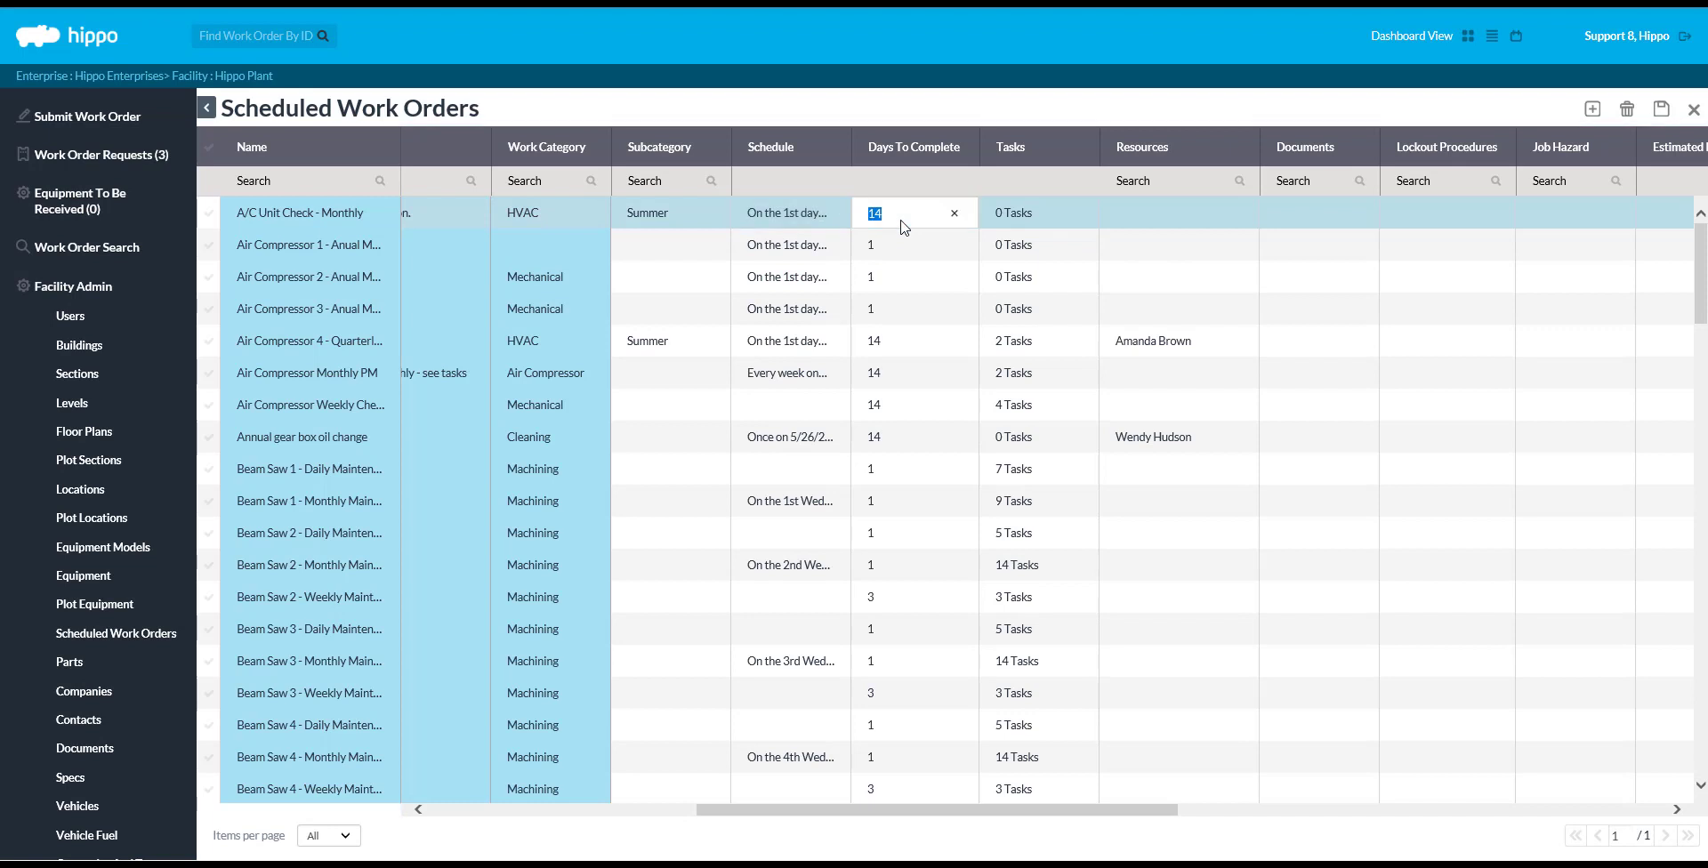
pyautogui.write('7')
pyautogui.click(1030, 214)
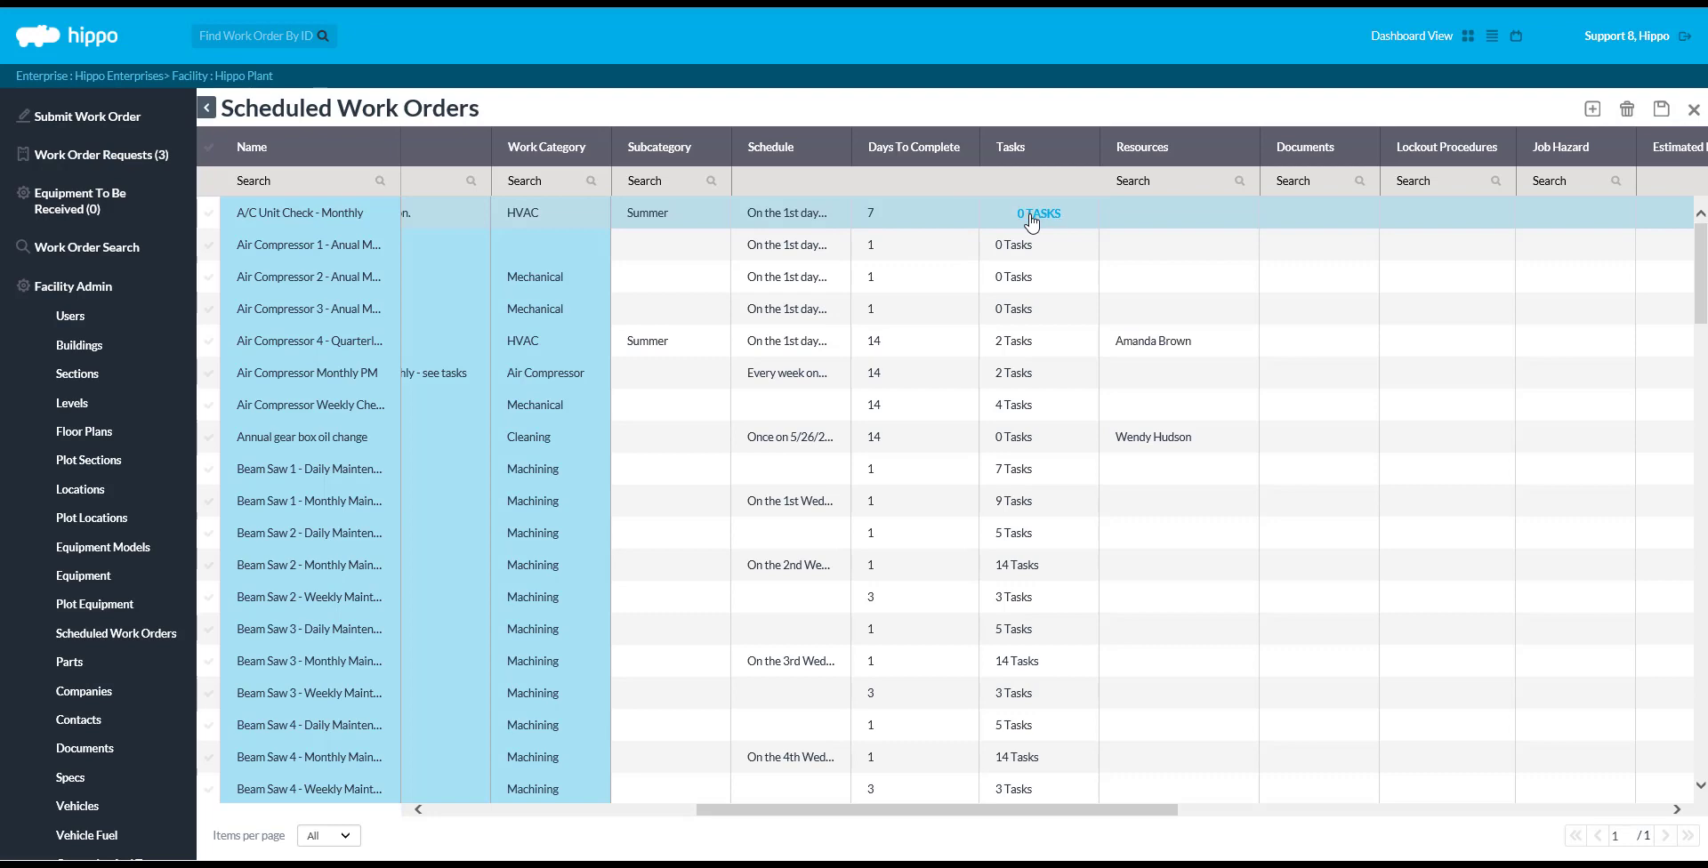
# Add a task named "Check filter." with the unit *N/A to the A/C Unit Check - Monthly order's task list.
pyautogui.click(1031, 215)
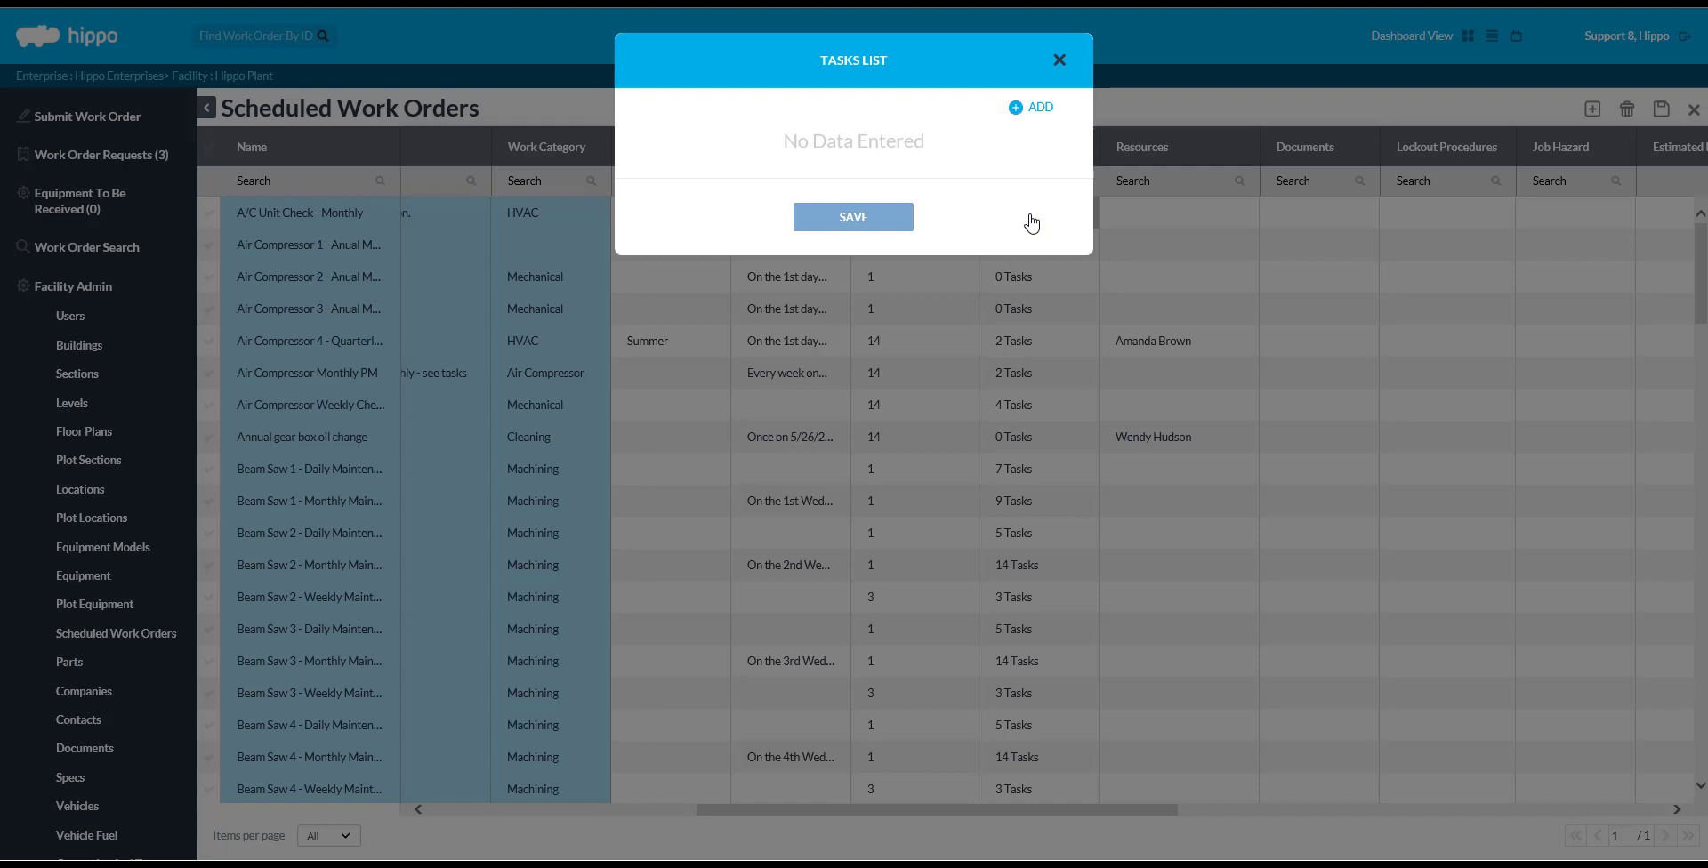
pyautogui.click(1039, 108)
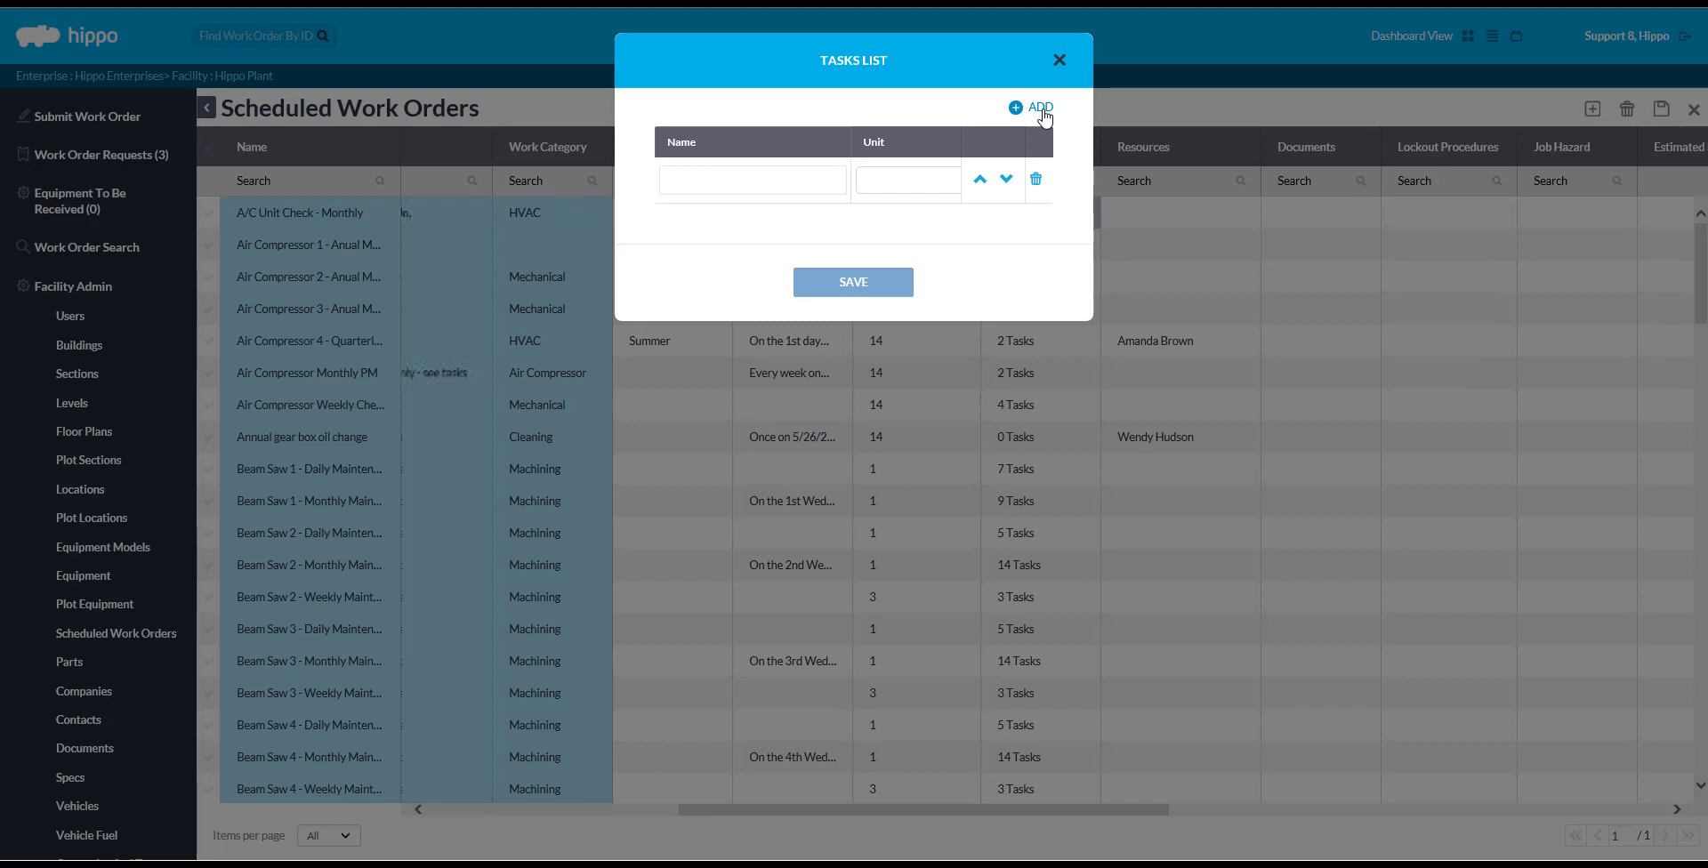
pyautogui.click(814, 183)
pyautogui.write('Check filter.')
pyautogui.click(904, 185)
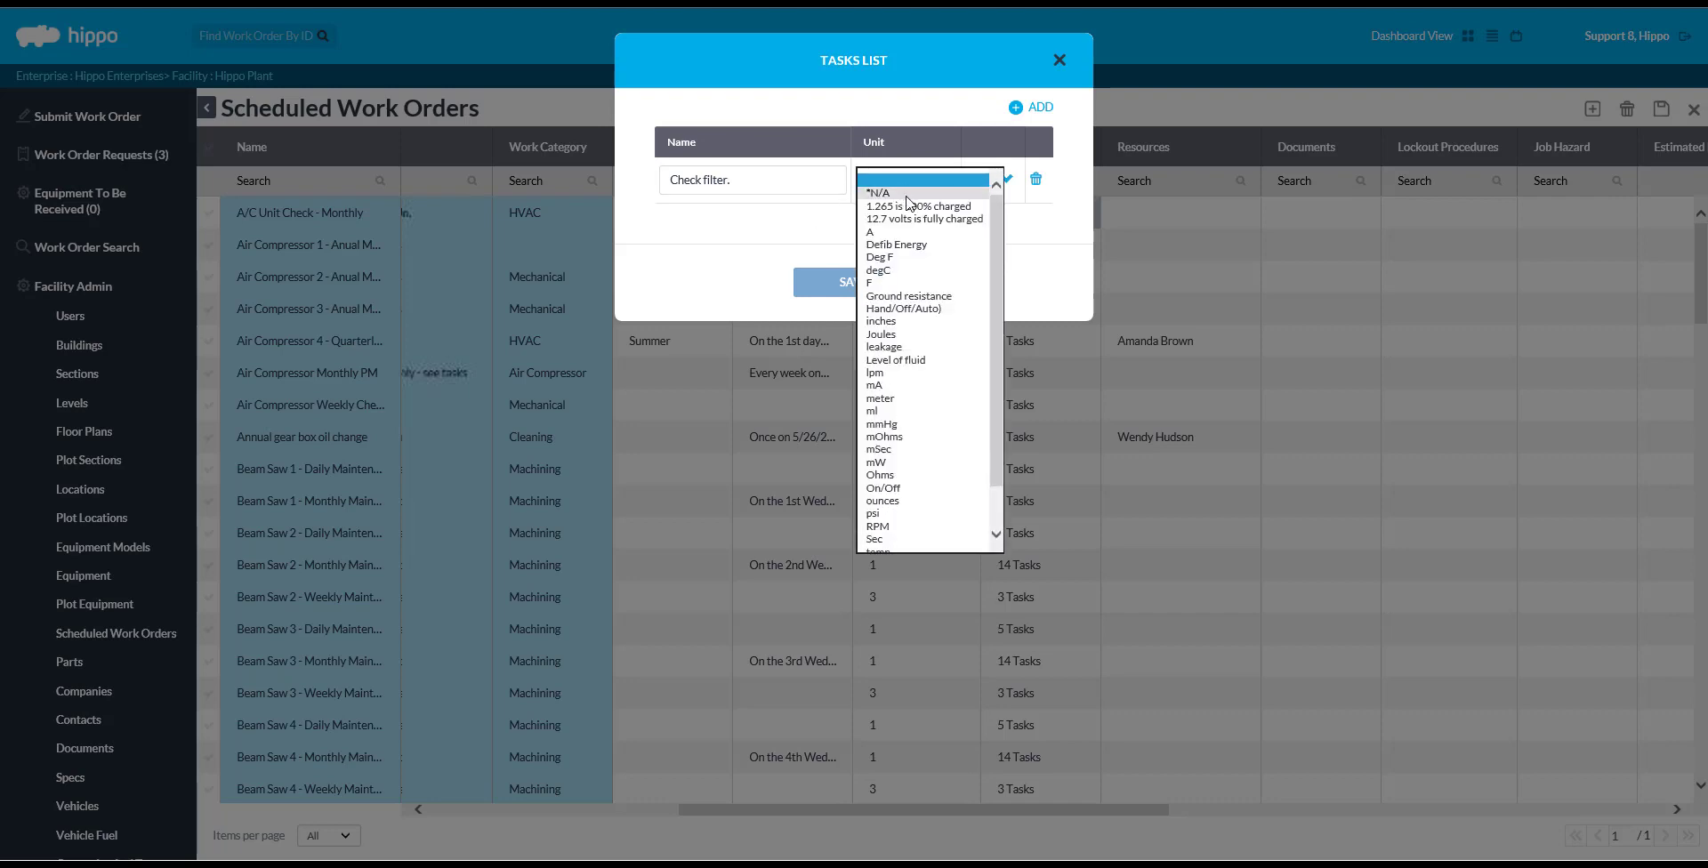
pyautogui.click(907, 196)
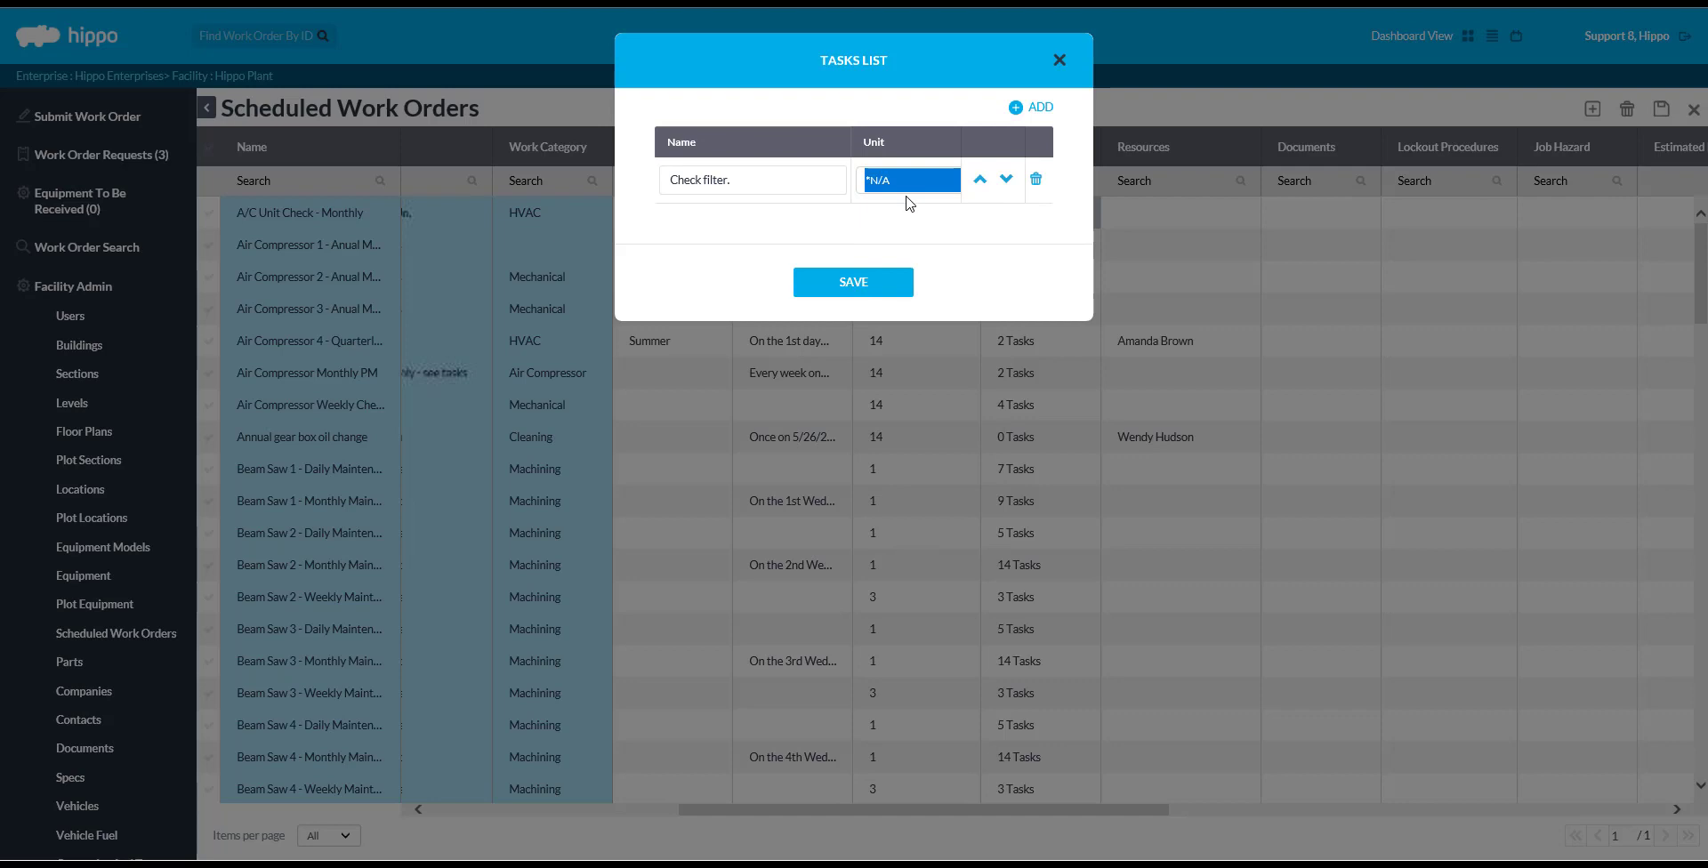
# Add a second task named "Measure standing liquid." with the unit ml, and save the task list and the scheduled work orders.
pyautogui.click(1037, 108)
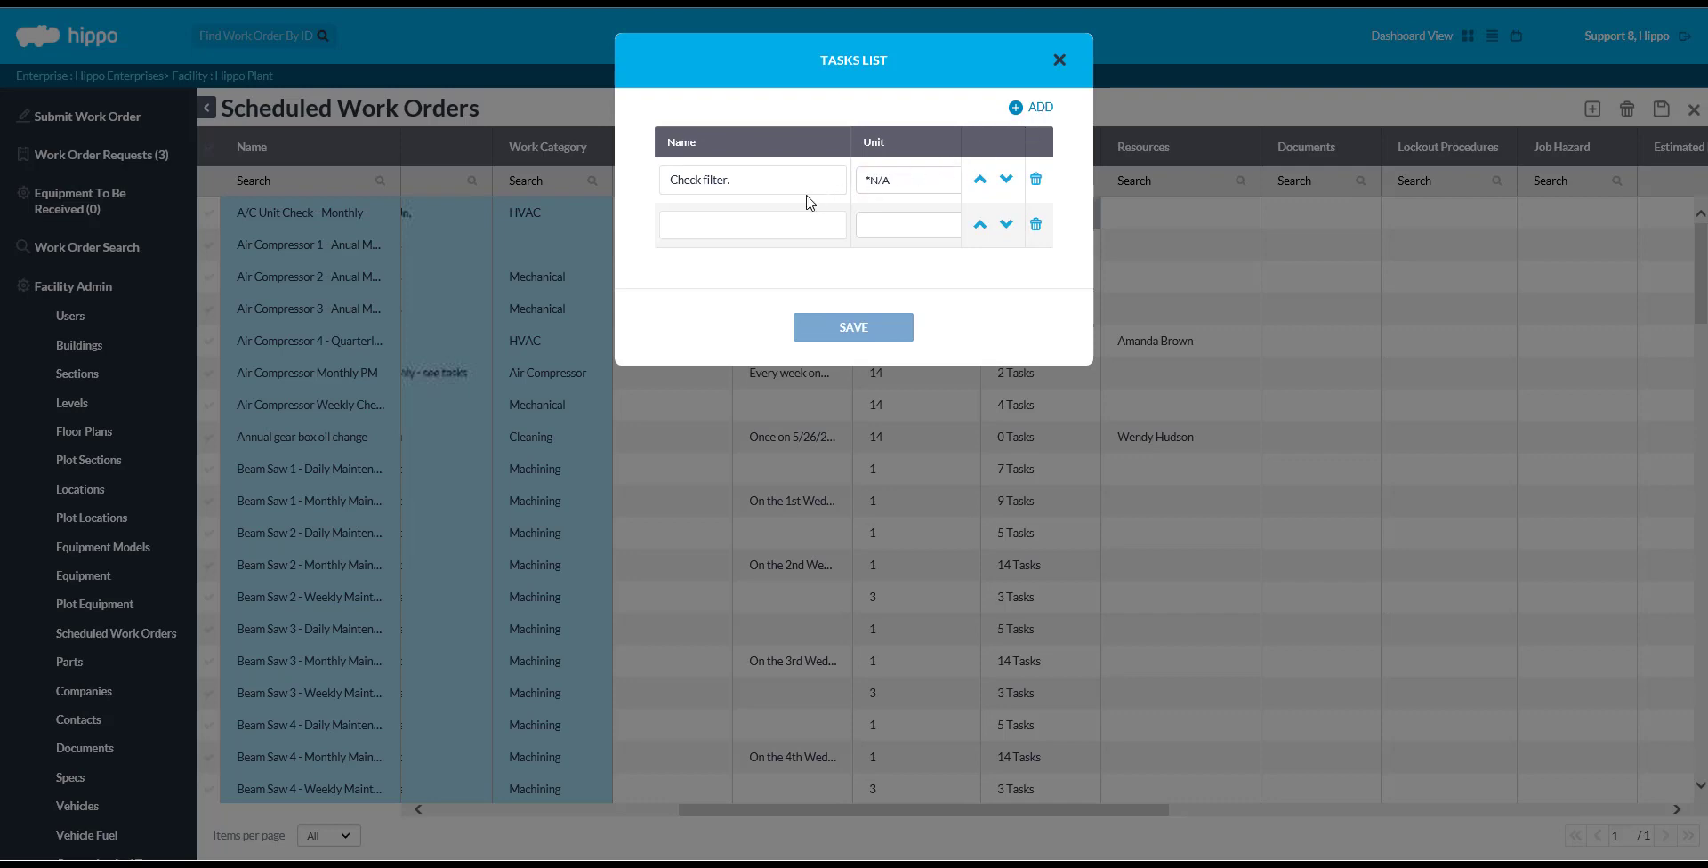
pyautogui.click(772, 217)
pyautogui.write('Measure standing liquid.')
pyautogui.click(924, 232)
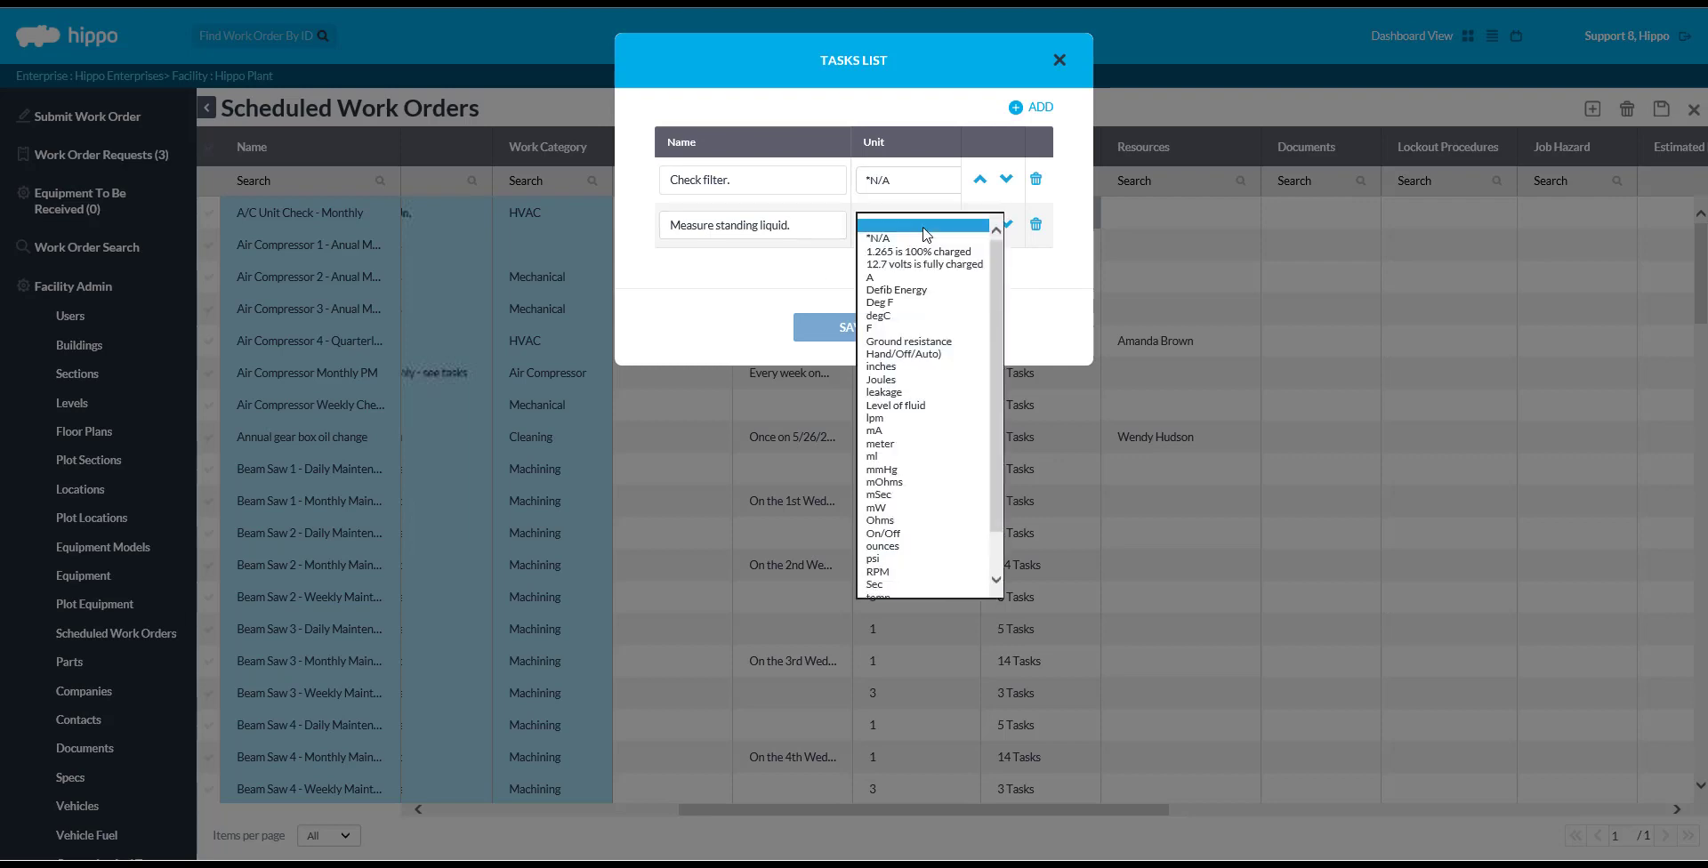
pyautogui.click(899, 456)
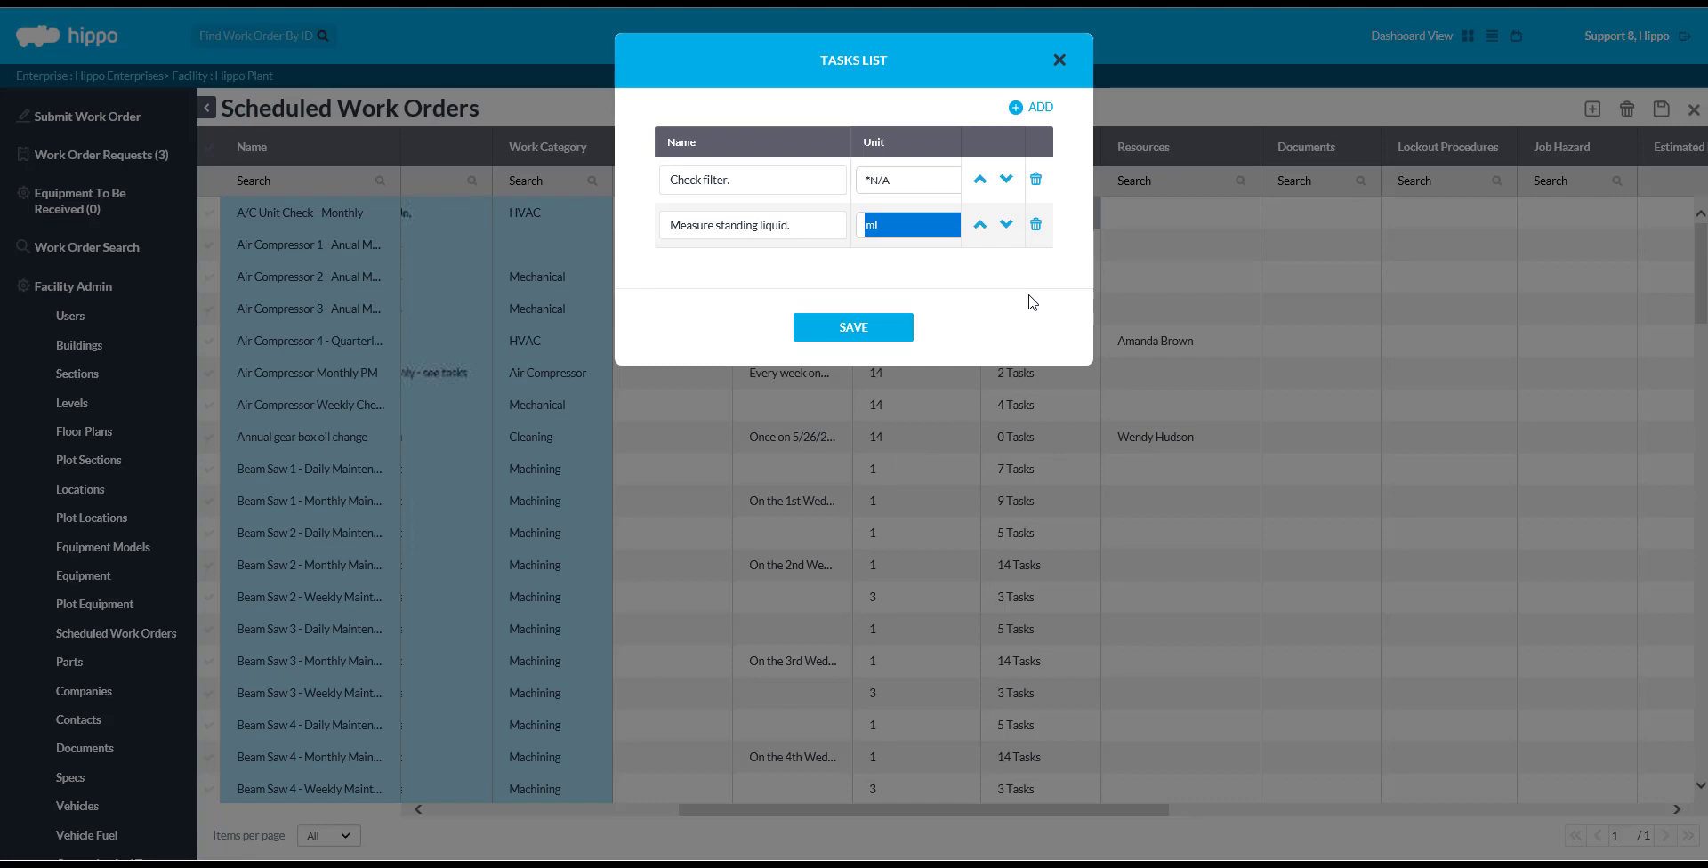
pyautogui.click(864, 333)
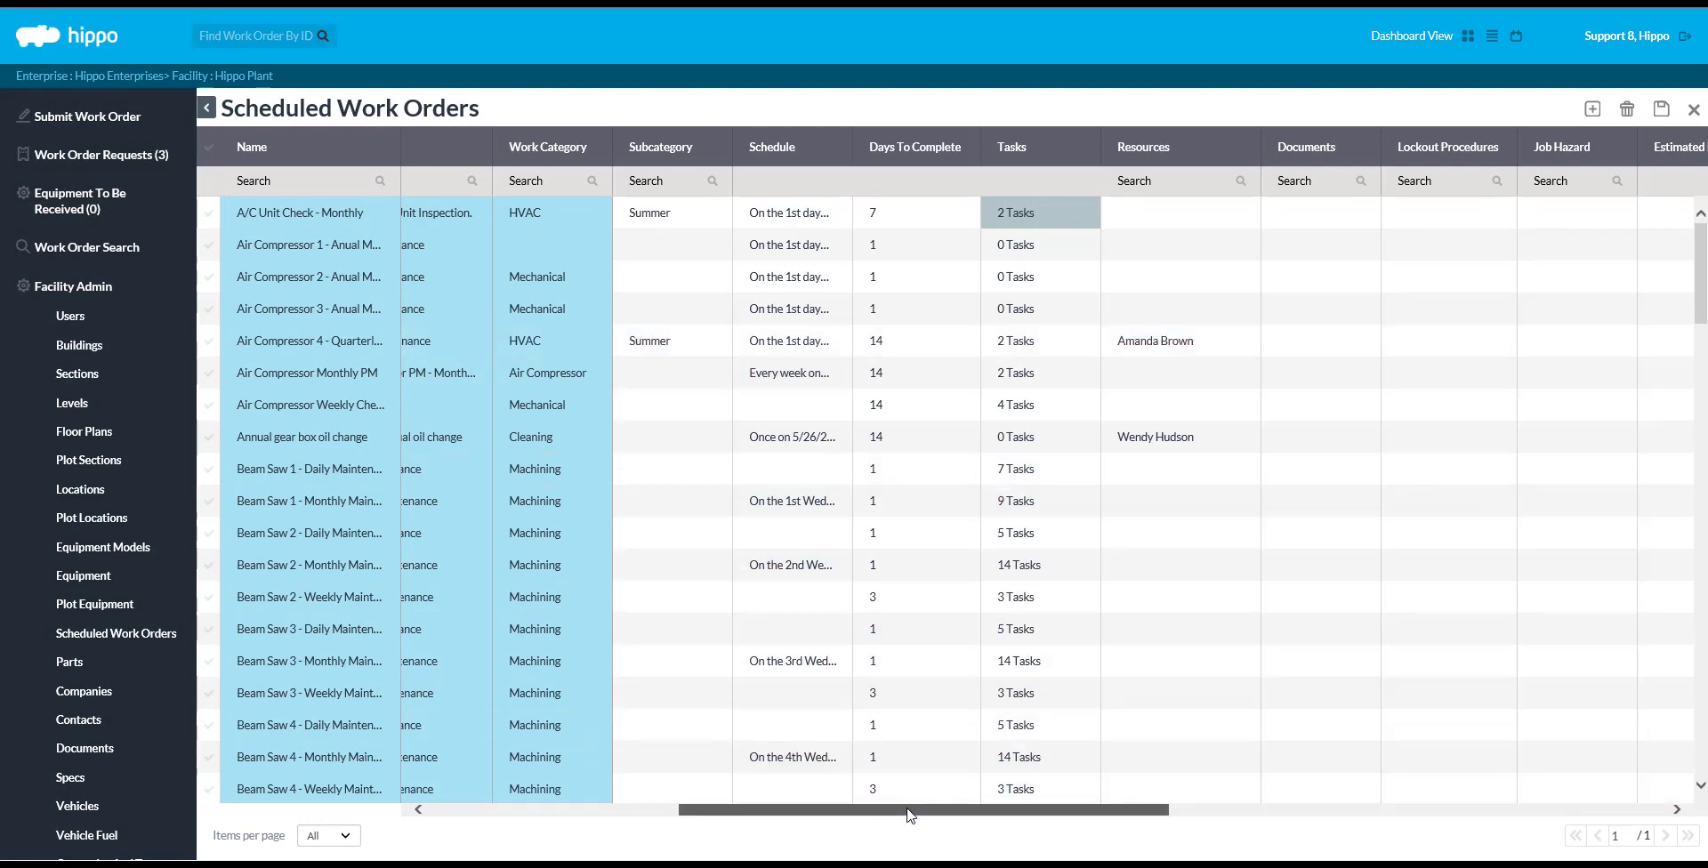
pyautogui.moveTo(910, 814); pyautogui.dragTo(1419, 814)
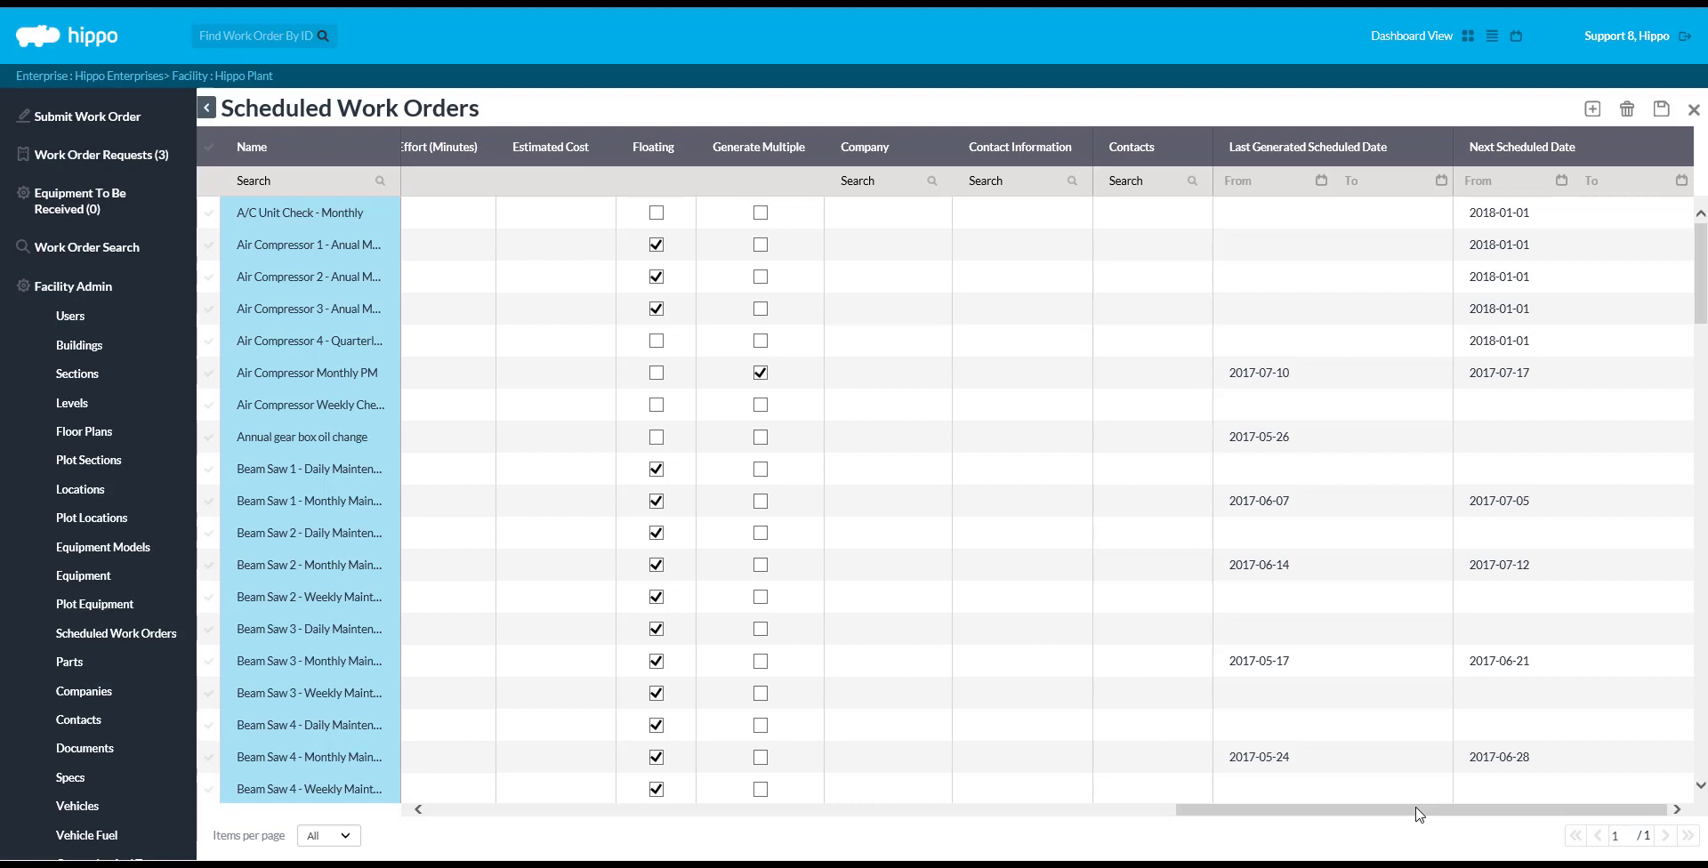
pyautogui.click(1661, 111)
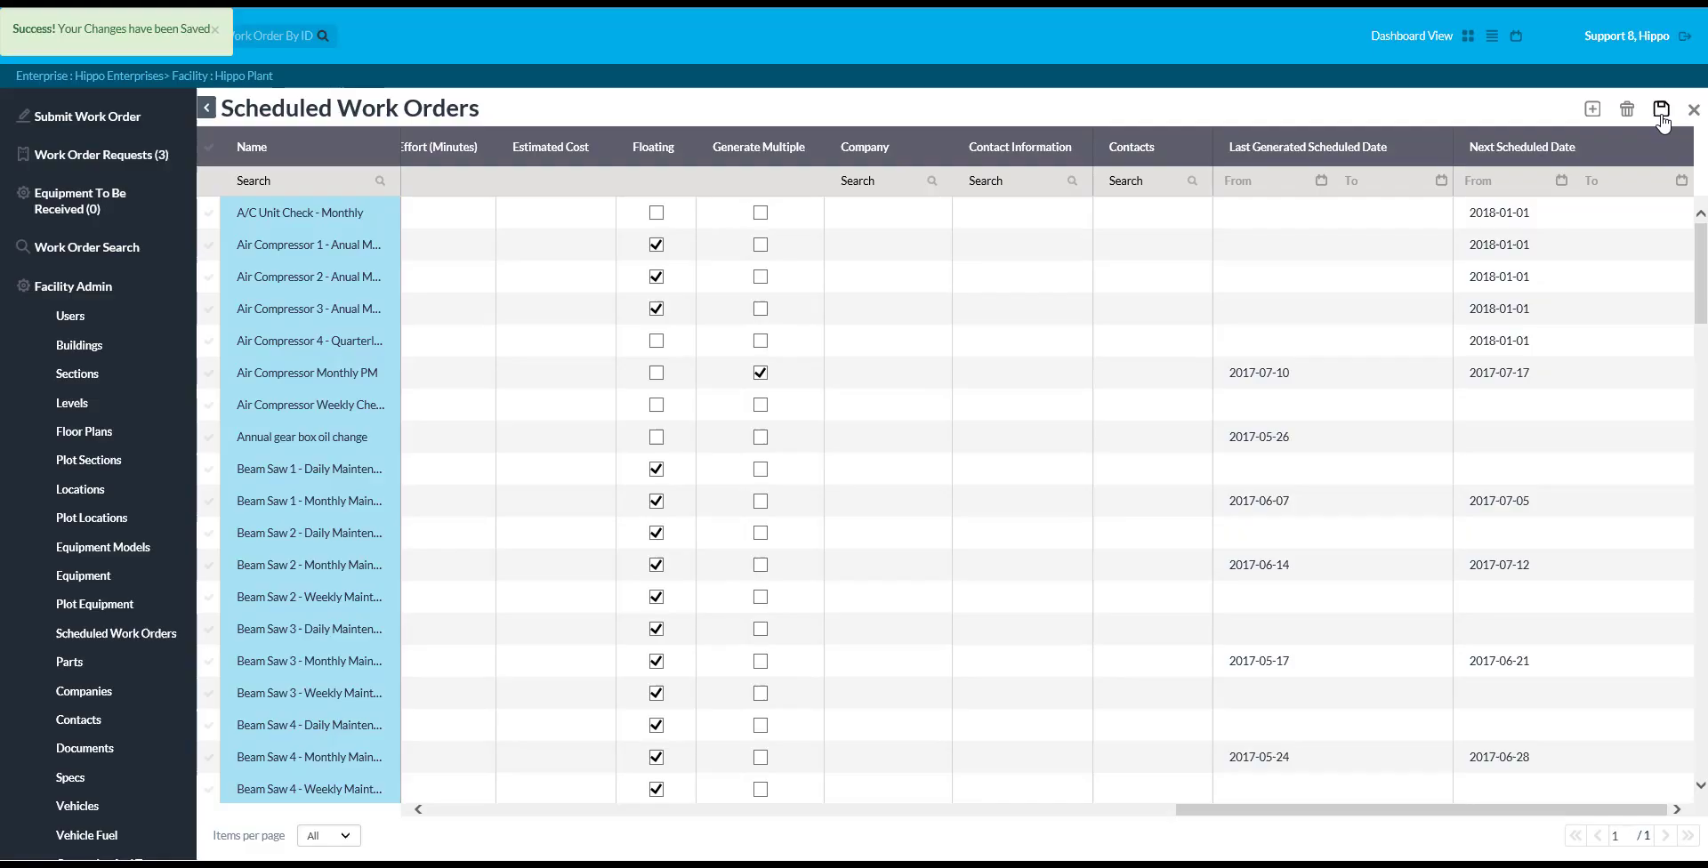